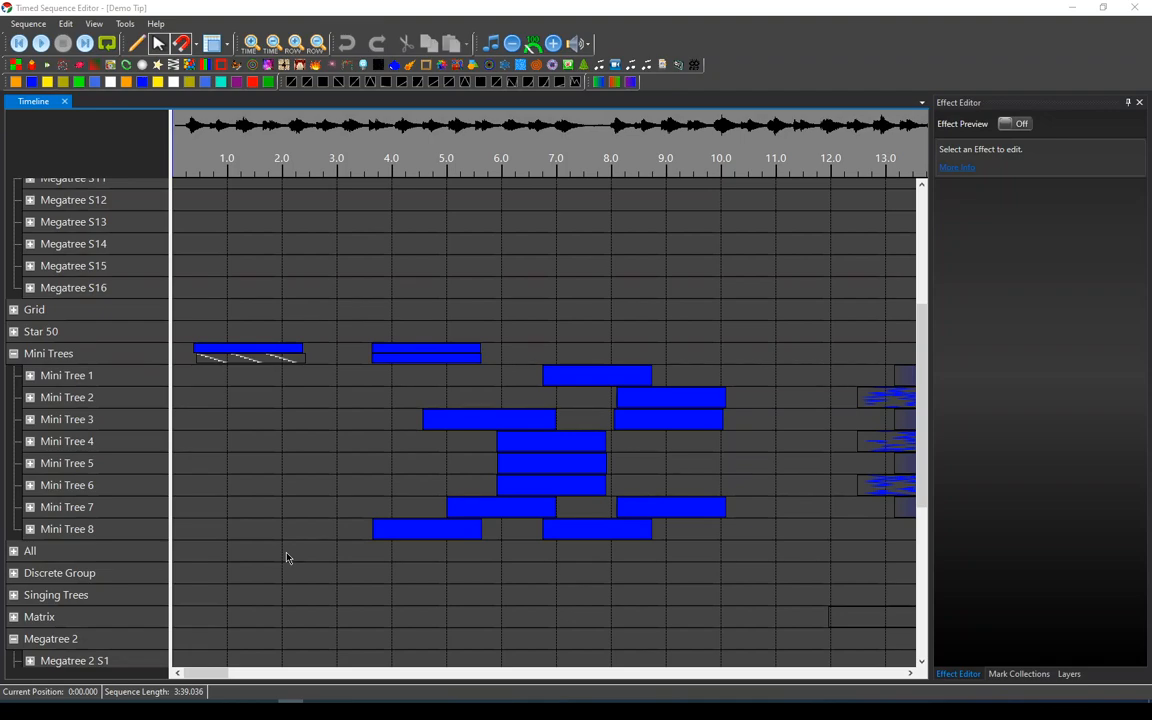
# Scroll through the timeline rows vertically and along the time axis to examine the sequence's effects.
pyautogui.scroll(-5, 286, 558)
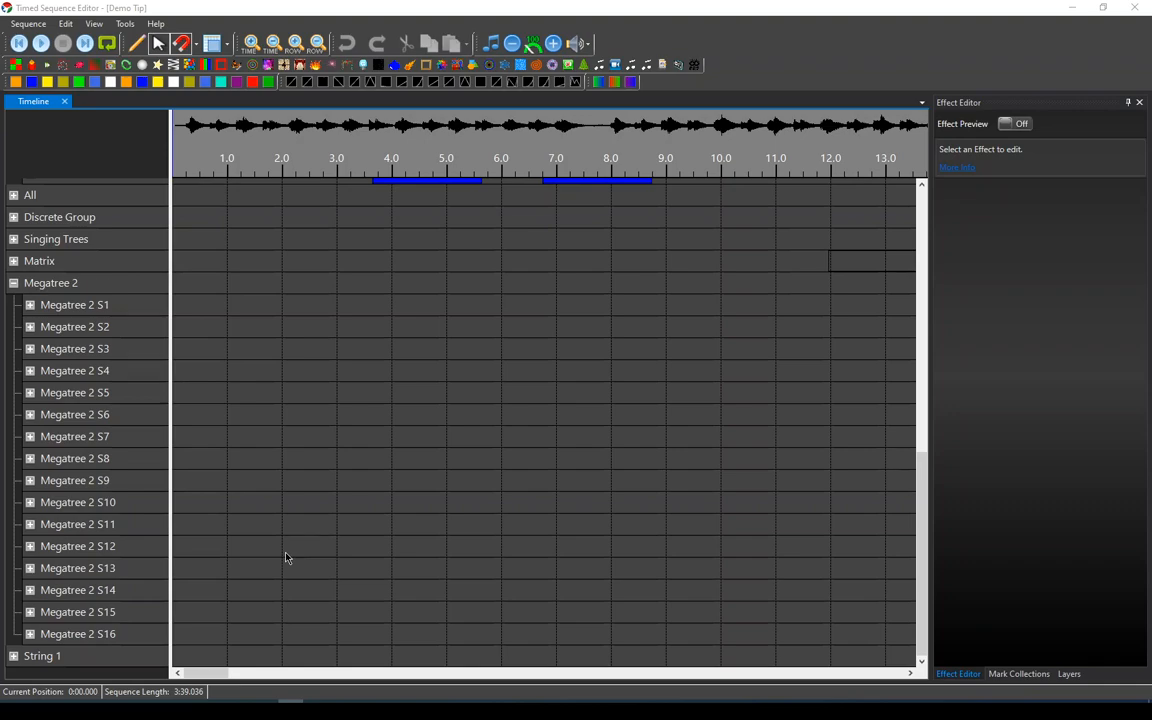
pyautogui.scroll(7, 286, 558)
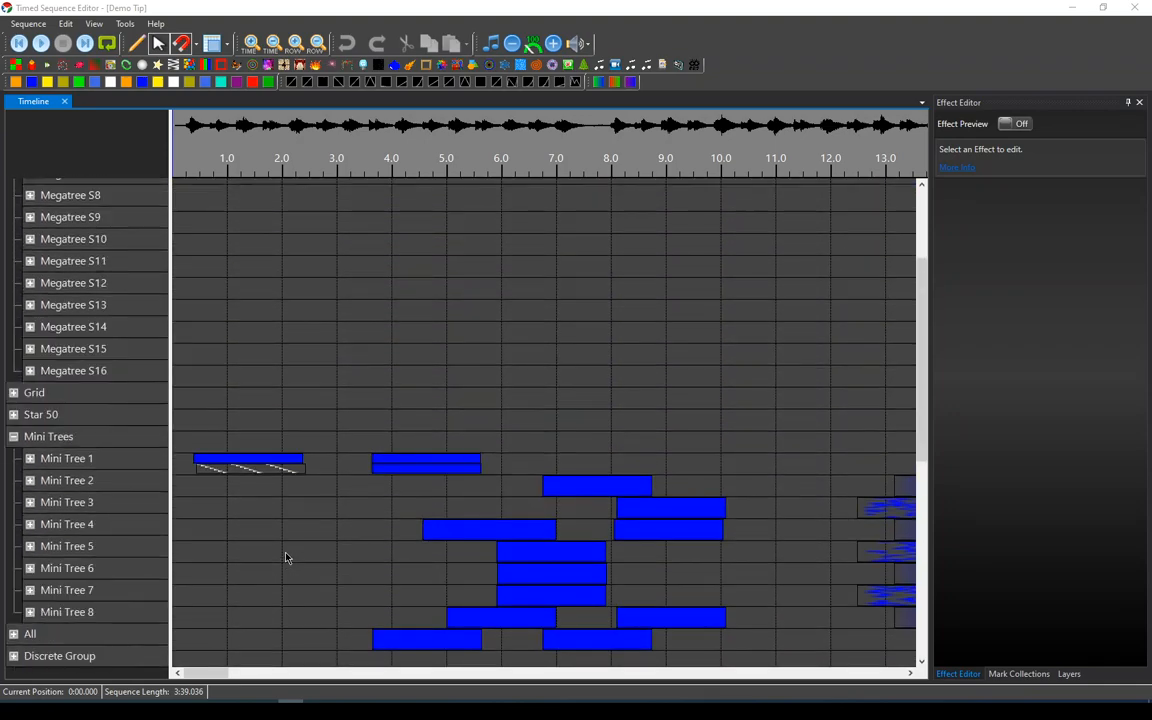
pyautogui.scroll(4, 286, 558)
pyautogui.scroll(-3, 286, 558)
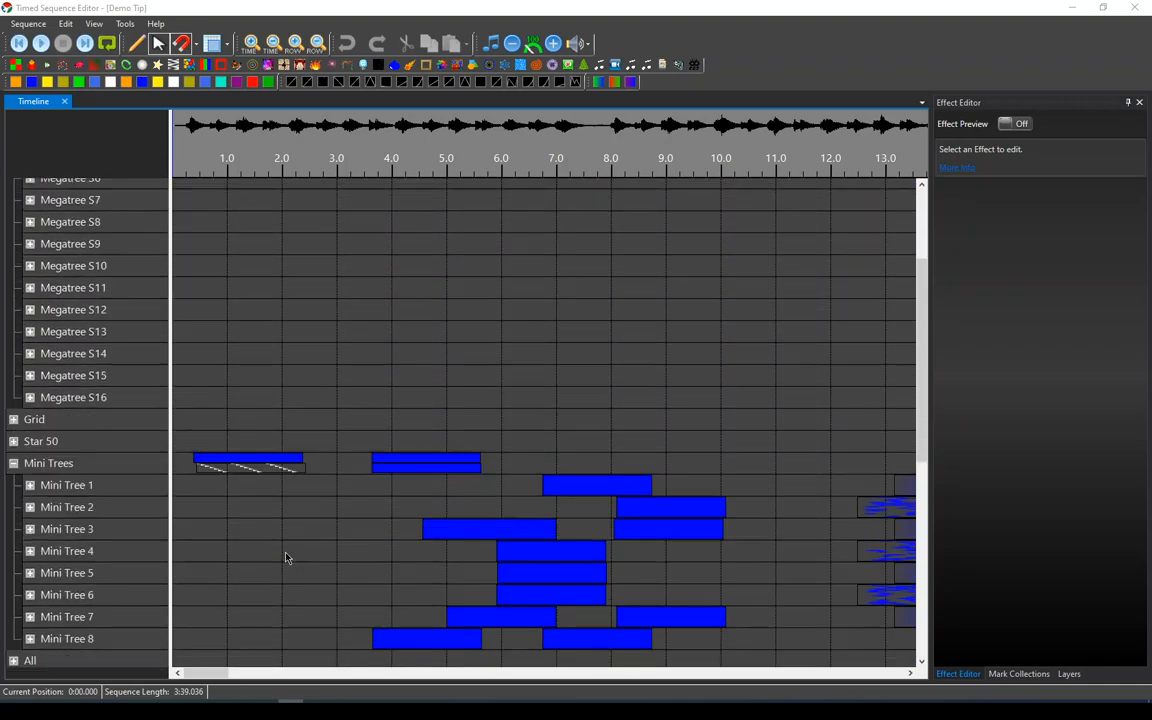
pyautogui.scroll(-6, 286, 558)
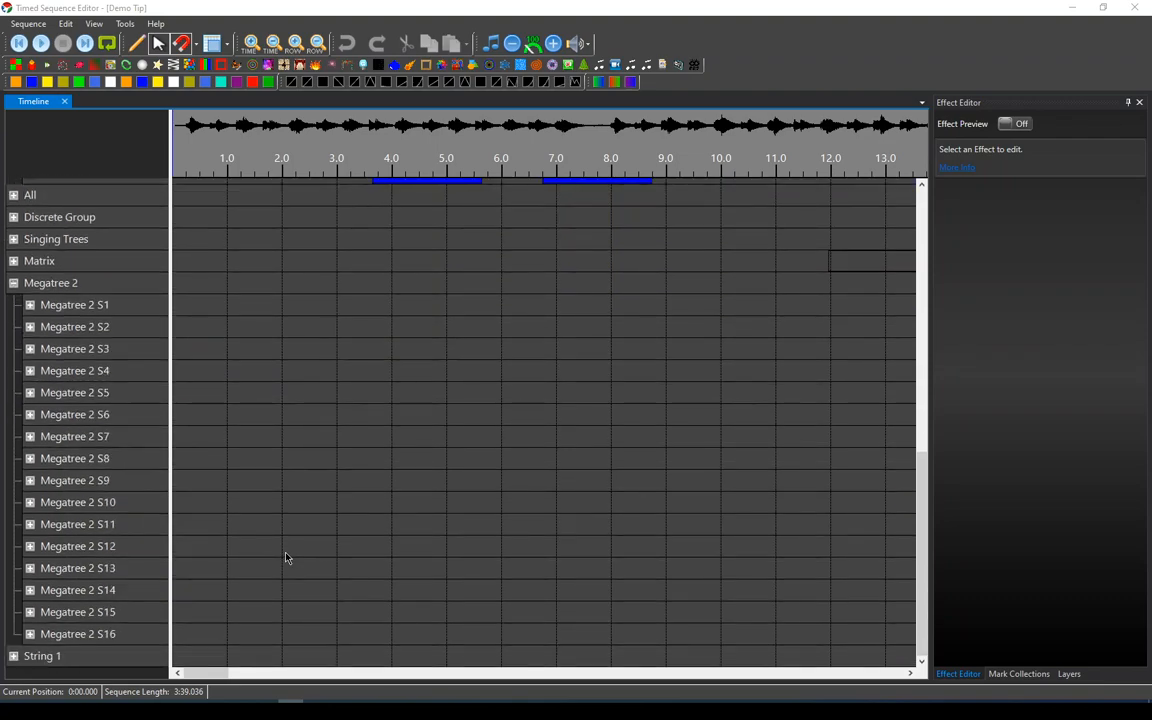
pyautogui.hscroll(10, 285, 558)
pyautogui.hscroll(15, 285, 558)
pyautogui.hscroll(5, 284, 559)
pyautogui.hscroll(-17, 284, 559)
pyautogui.hscroll(-12, 284, 559)
pyautogui.scroll(10, 284, 559)
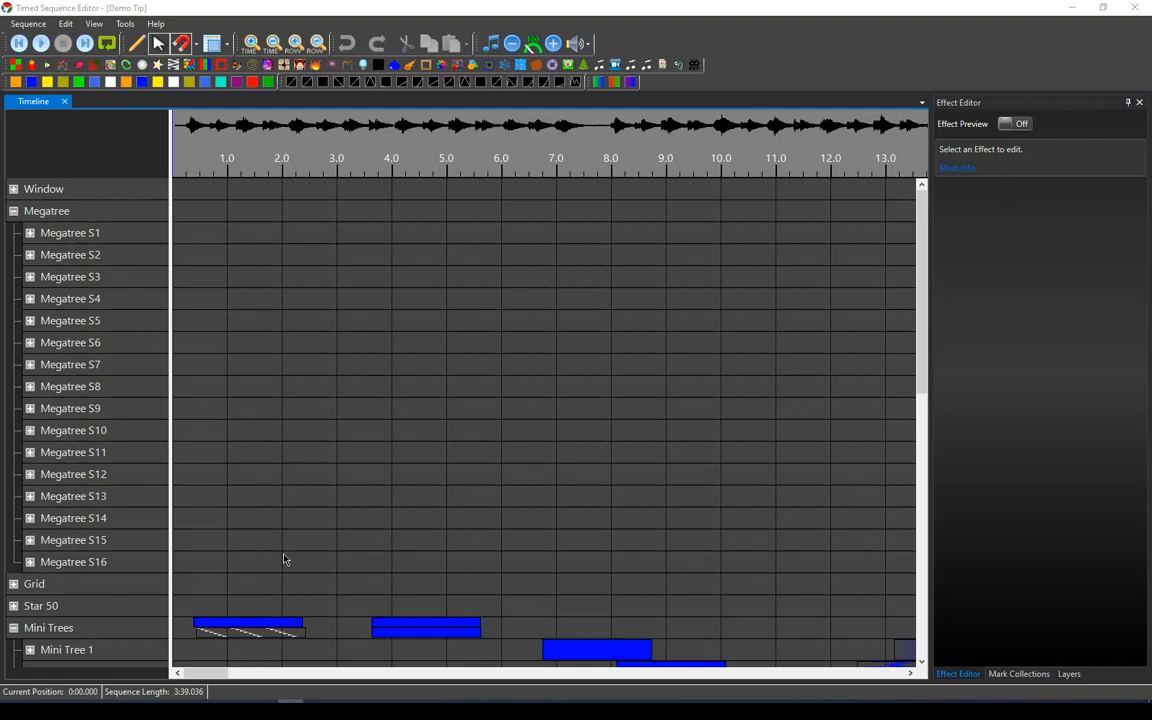
# Set the play position to about 2.2 seconds on the Megatree S15 row.
pyautogui.click(292, 550)
pyautogui.scroll(-5, 293, 555)
pyautogui.scroll(-6, 293, 555)
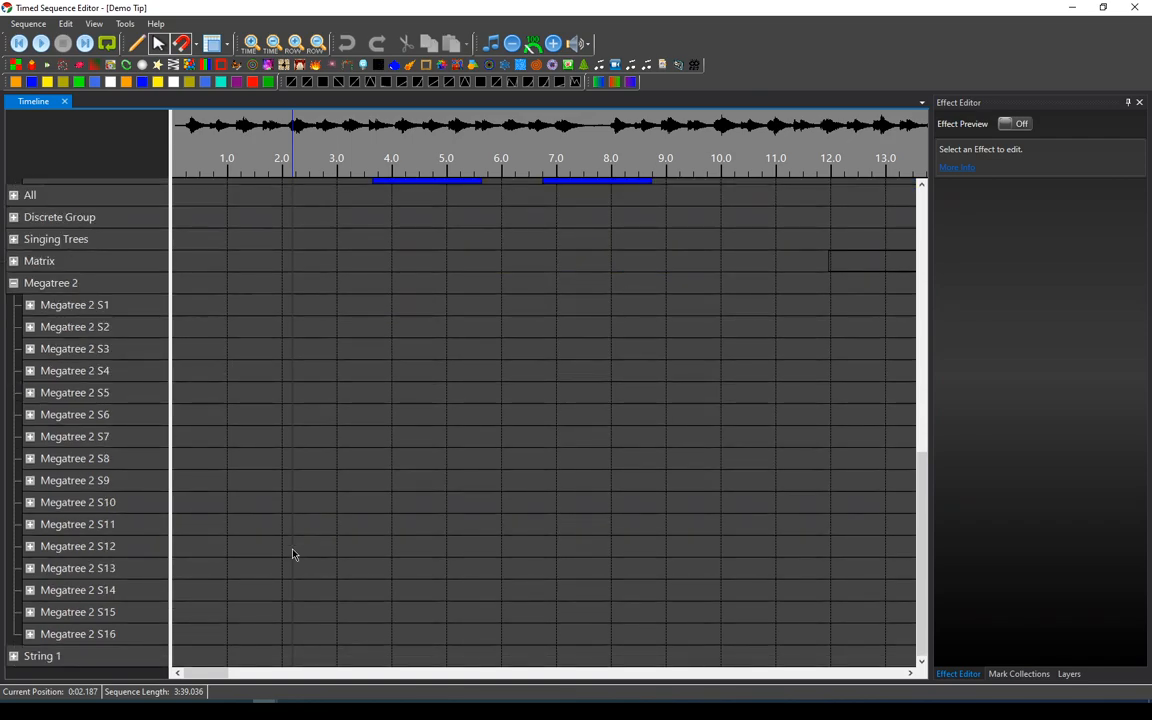
pyautogui.scroll(10, 293, 555)
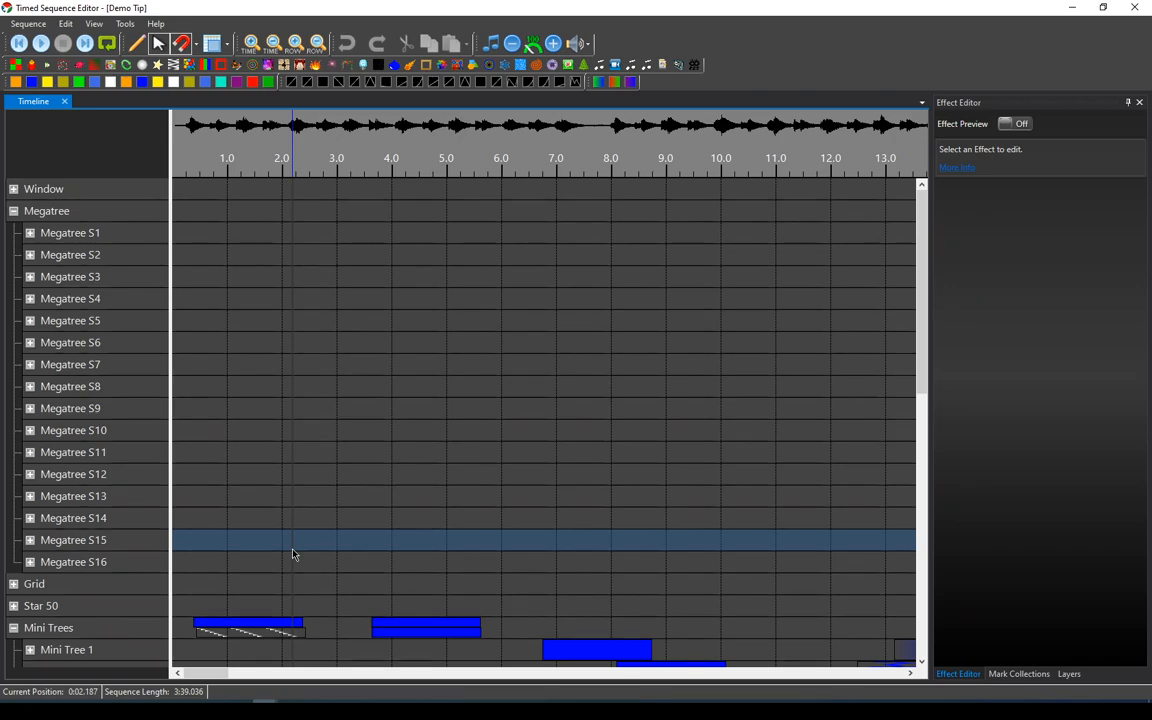
# Scroll the timeline left and right to examine effects further along the sequence.
pyautogui.hscroll(15, 293, 555)
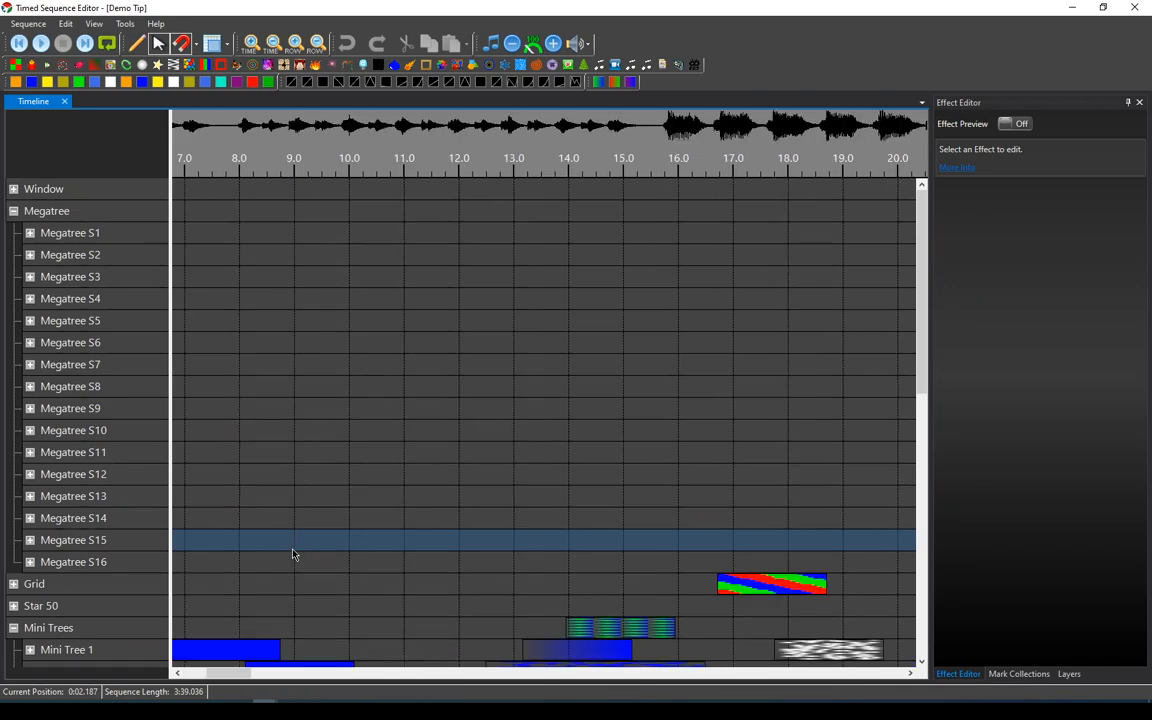
pyautogui.hscroll(13, 293, 555)
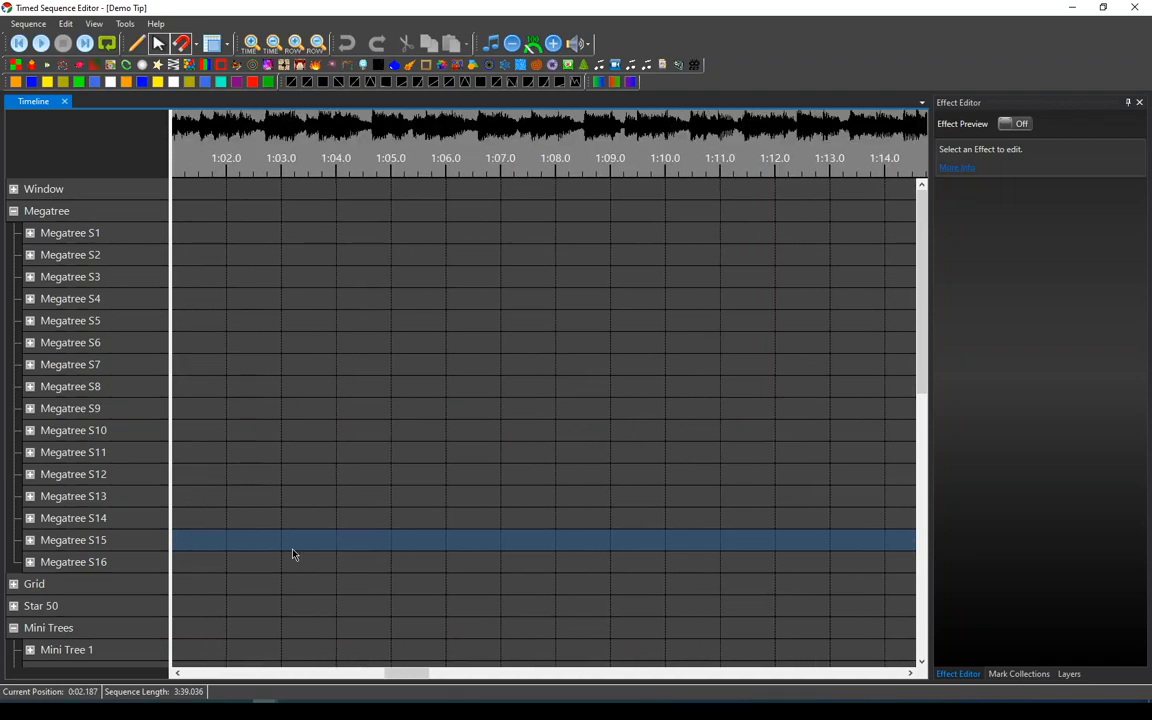
pyautogui.hscroll(-19, 293, 555)
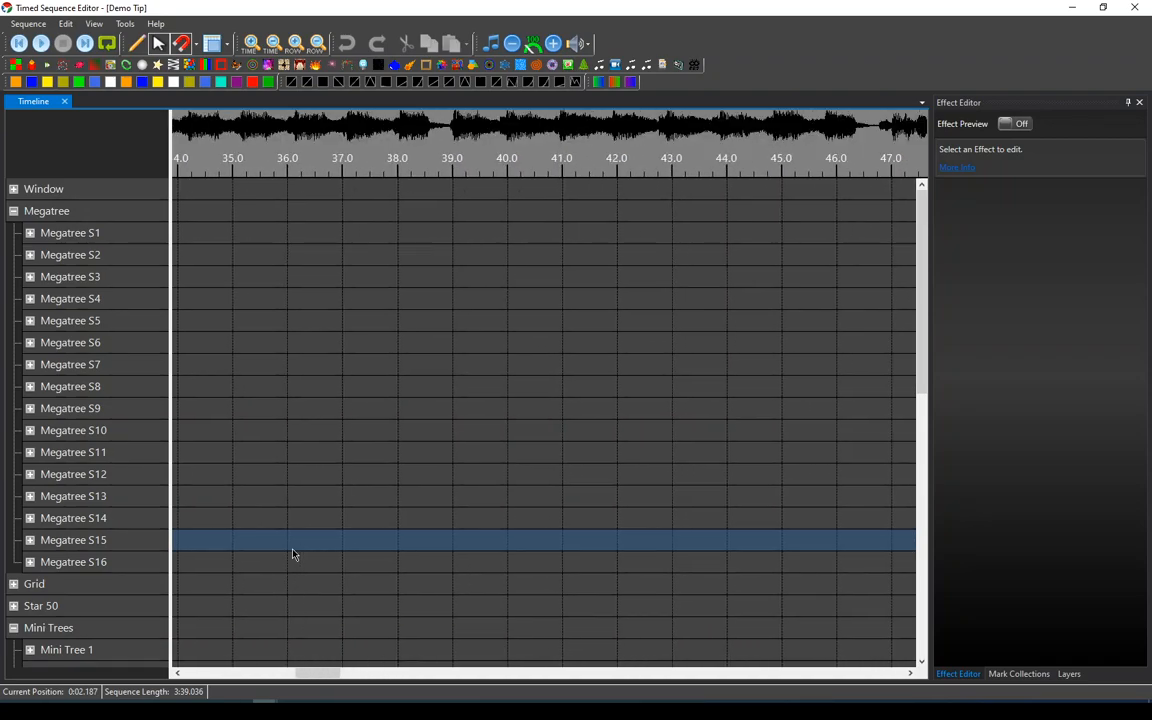
pyautogui.hscroll(-10, 293, 555)
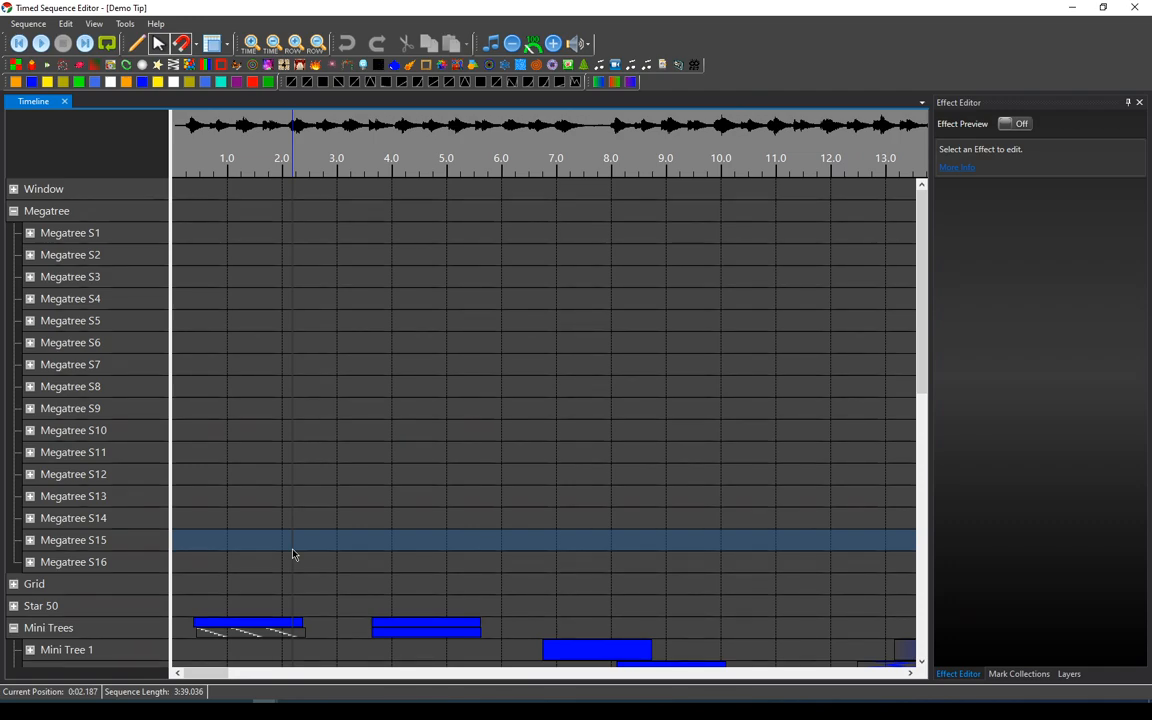
pyautogui.scroll(-4, 293, 552)
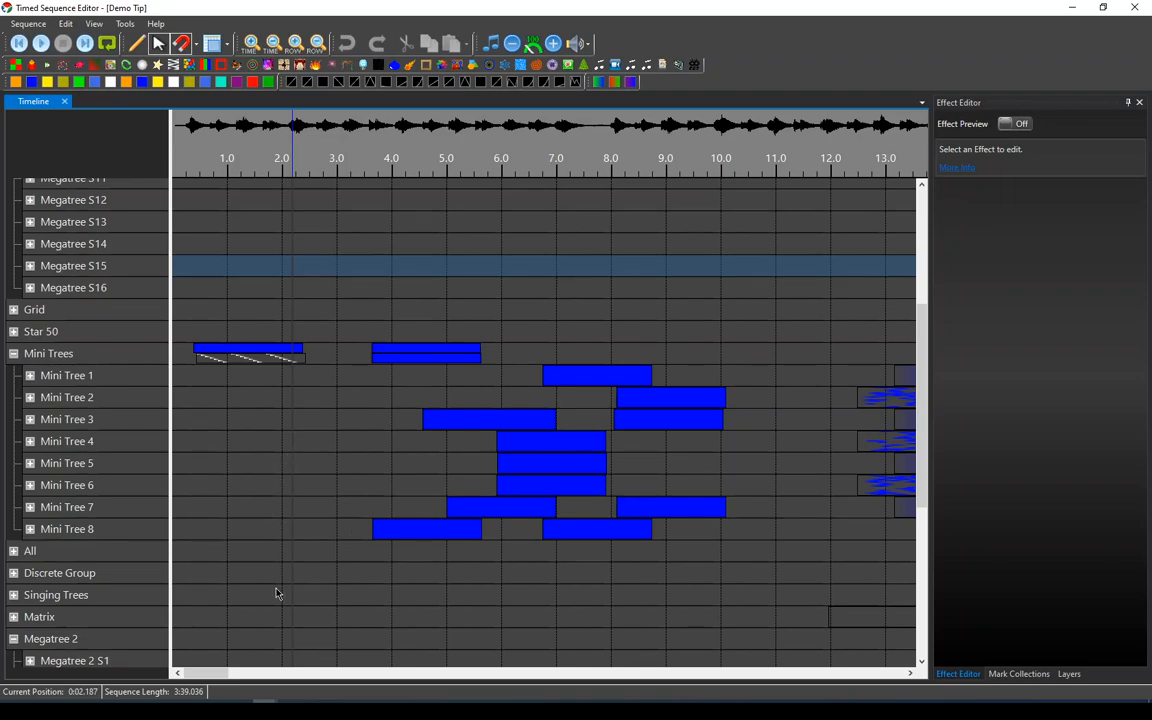
pyautogui.hscroll(10, 277, 594)
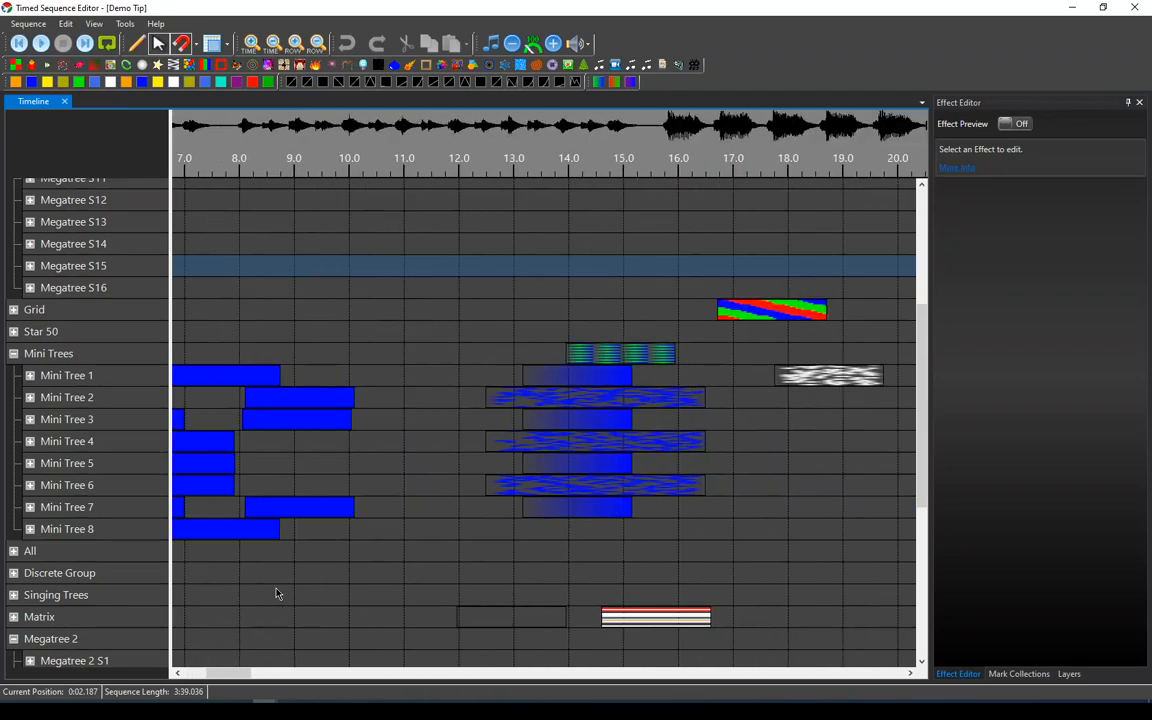
pyautogui.hscroll(-10, 606, 570)
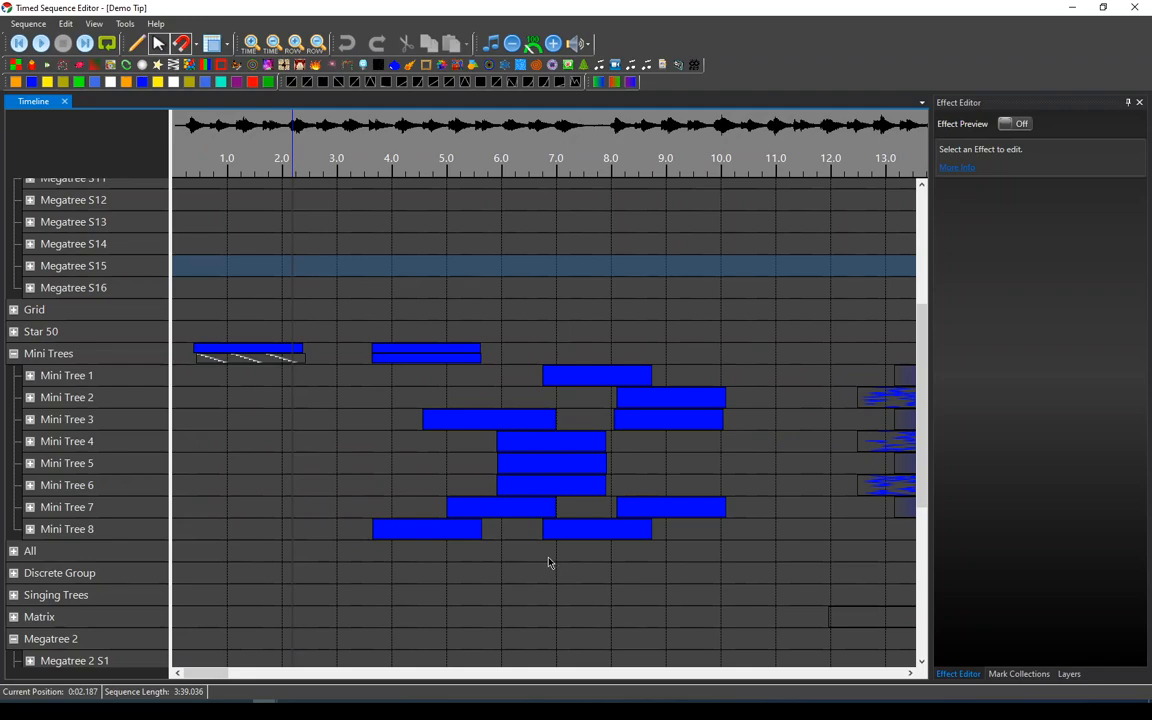
pyautogui.hscroll(12, 548, 563)
pyautogui.hscroll(3, 548, 563)
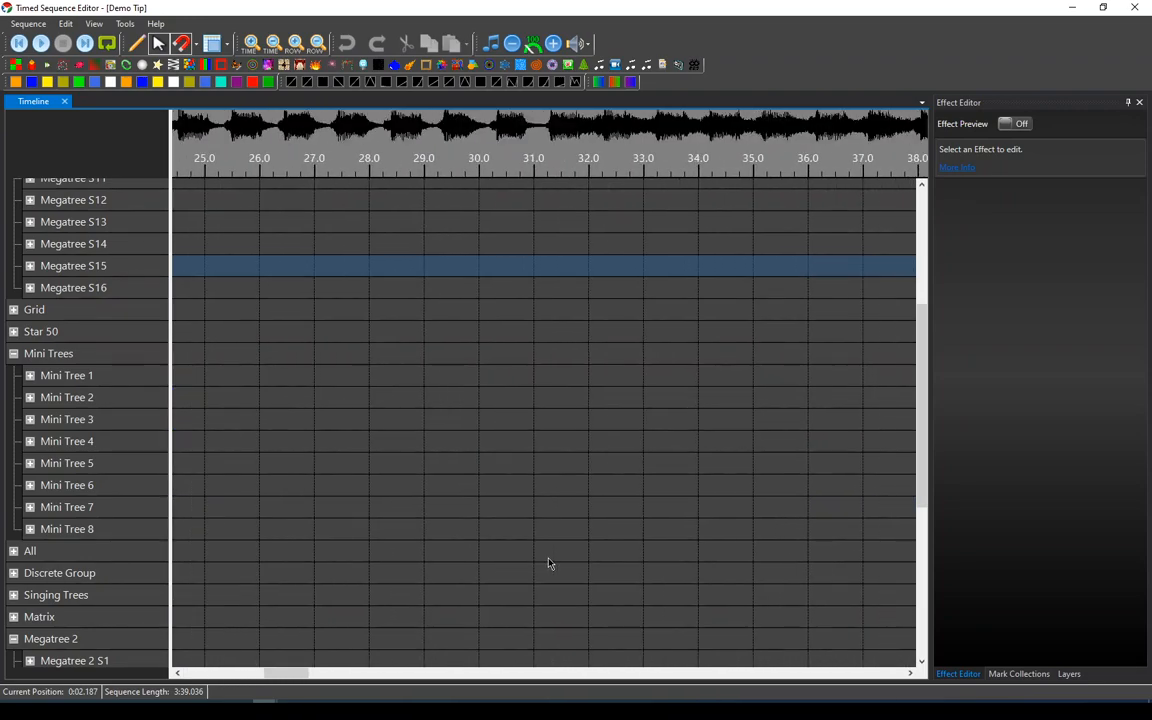
pyautogui.hscroll(-1, 548, 560)
pyautogui.hscroll(-12, 548, 559)
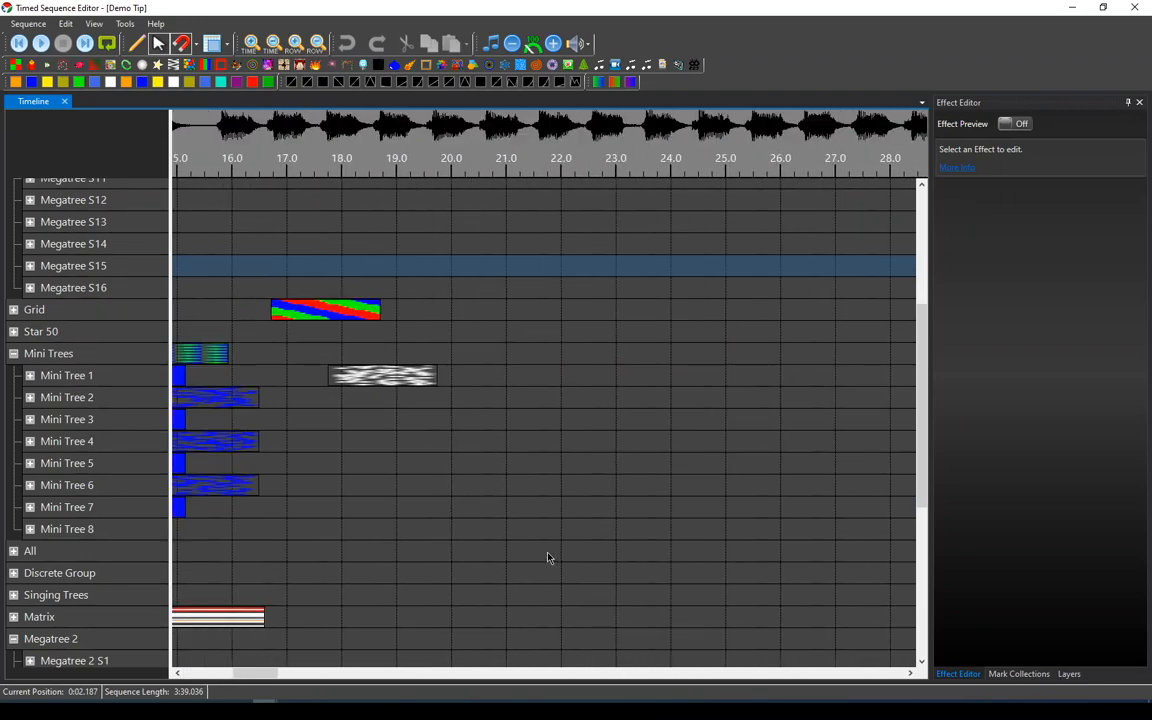
pyautogui.hscroll(-1, 546, 556)
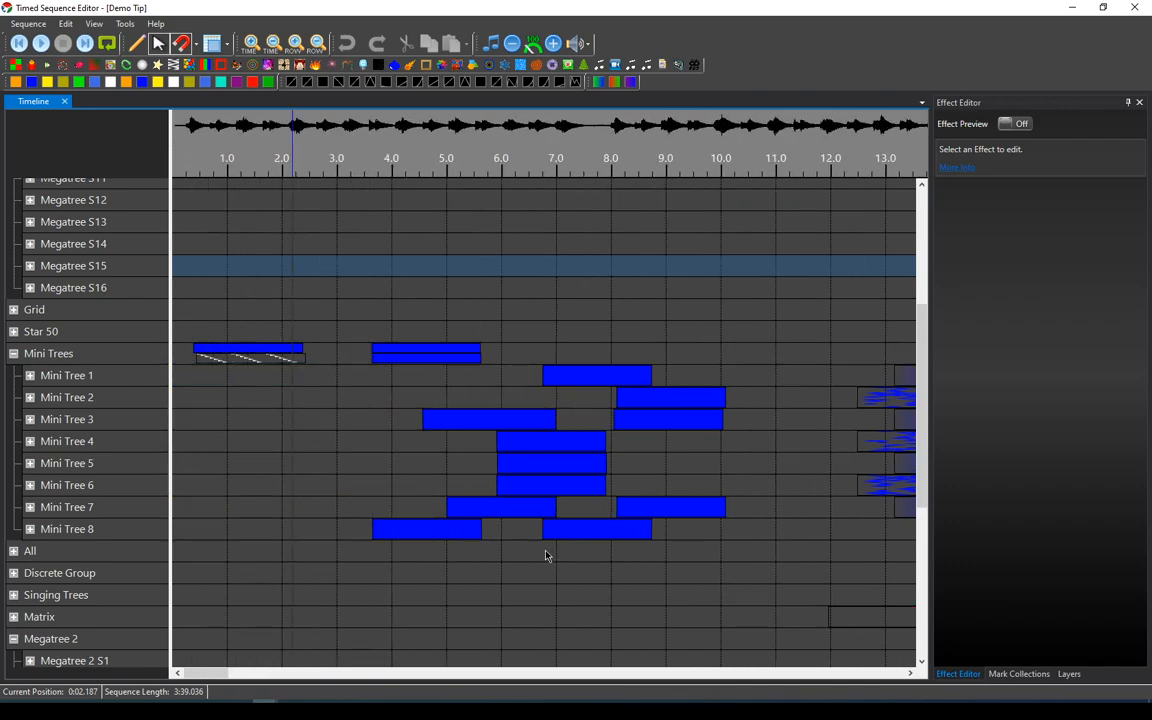
pyautogui.hscroll(10, 546, 556)
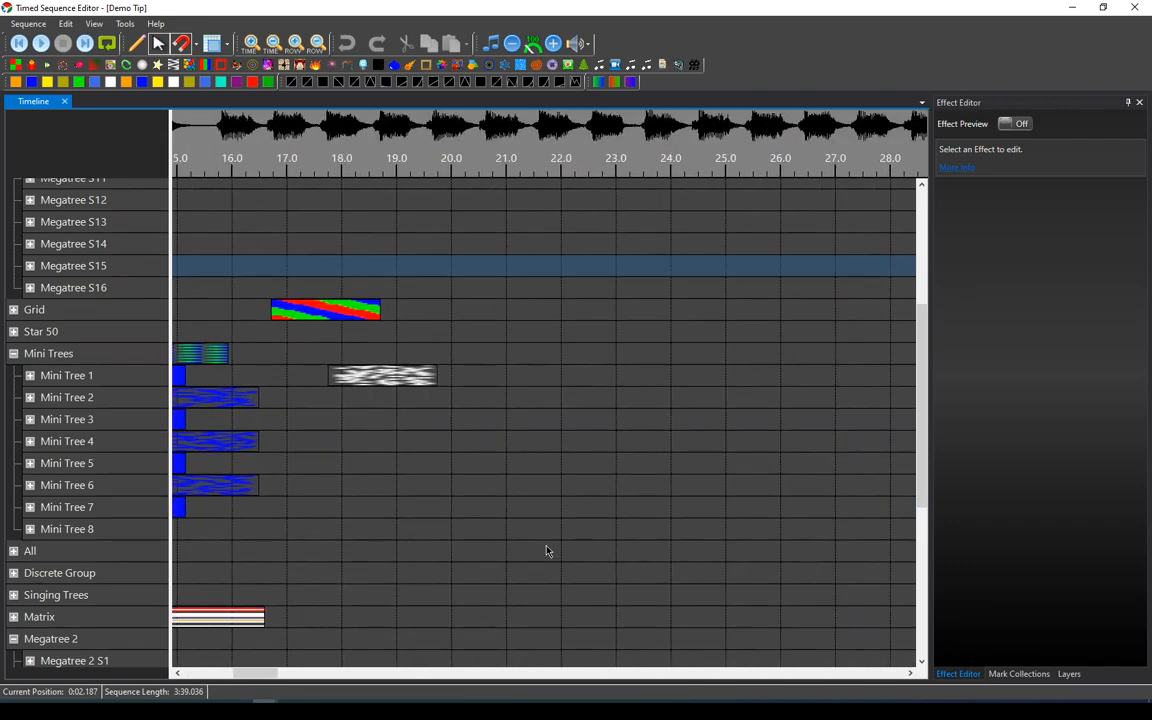
pyautogui.hscroll(-10, 540, 538)
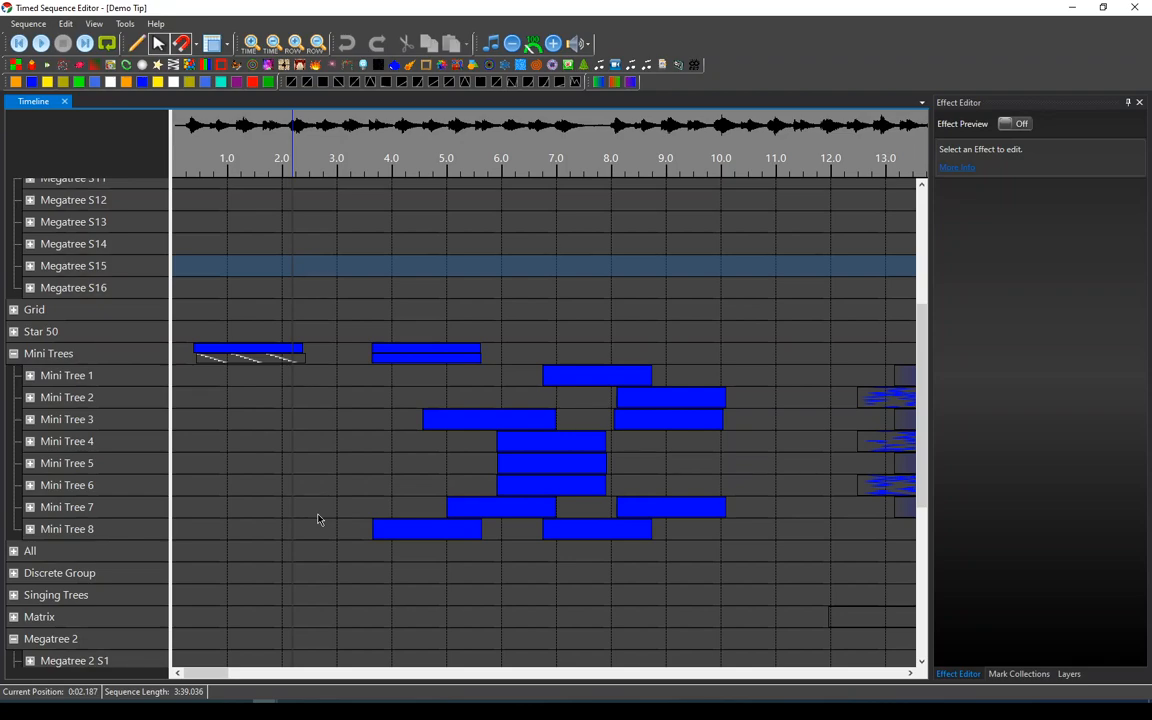
# Zoom the timeline in and out with the mouse wheel to examine where the zoom centres.
pyautogui.scroll(5, 318, 519)
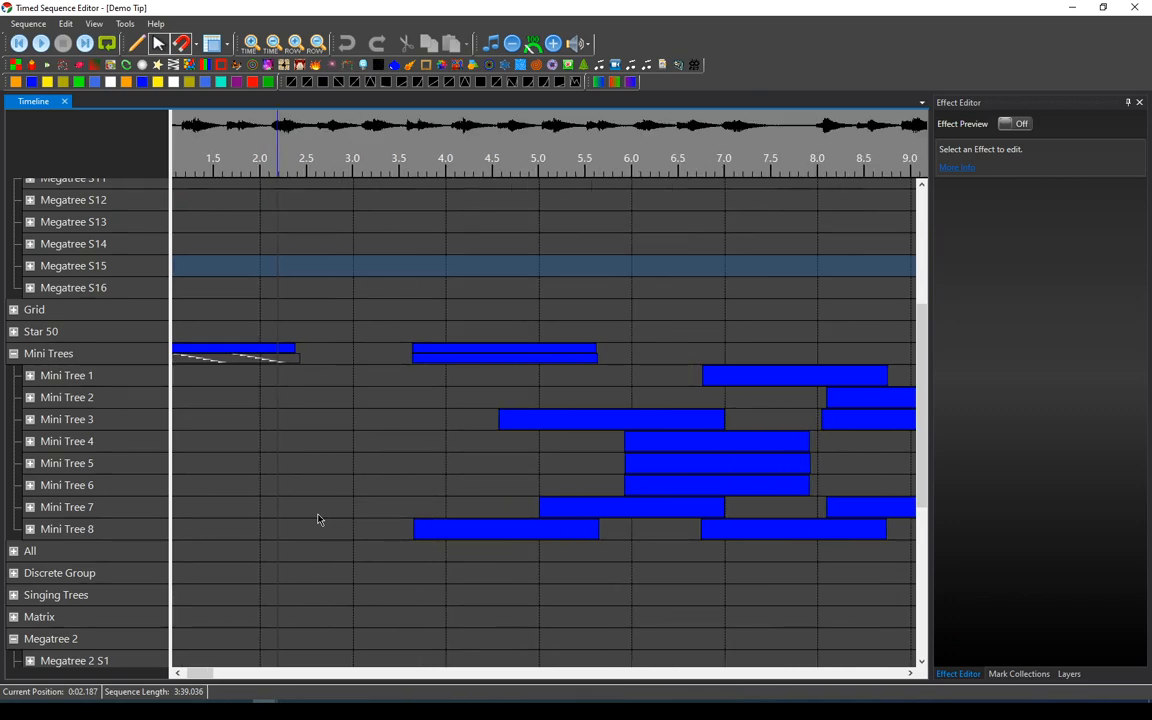
pyautogui.scroll(-5, 318, 519)
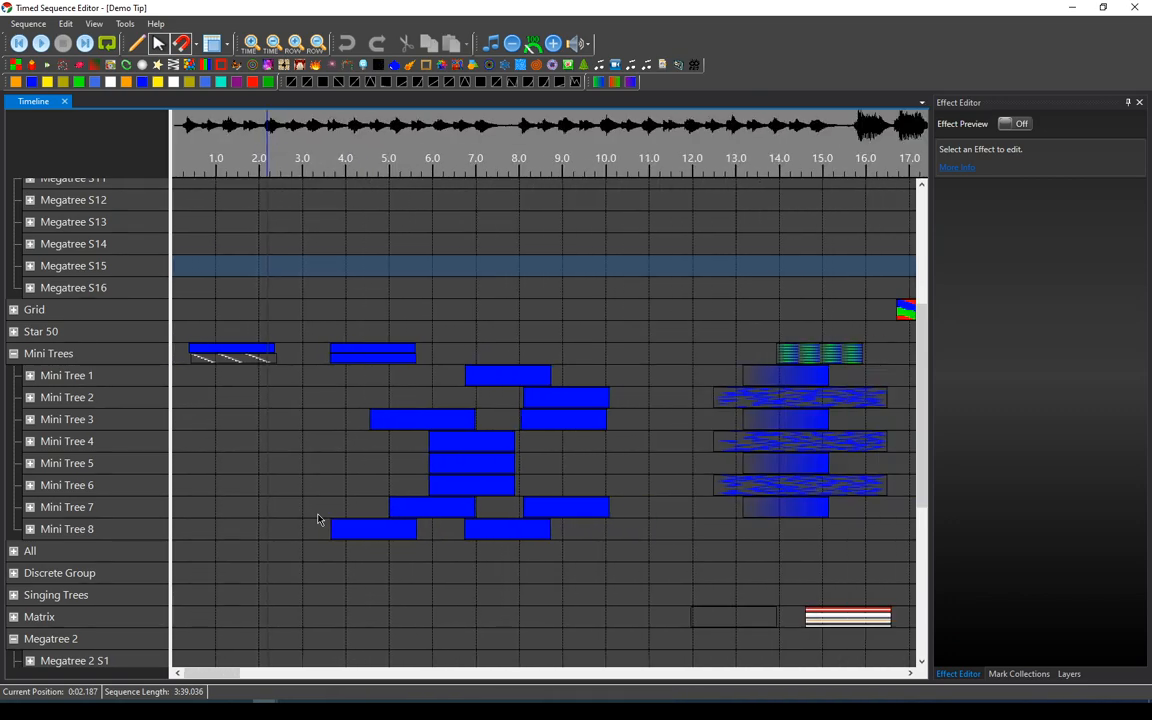
pyautogui.scroll(4, 318, 519)
pyautogui.scroll(-2, 318, 519)
pyautogui.scroll(1, 318, 519)
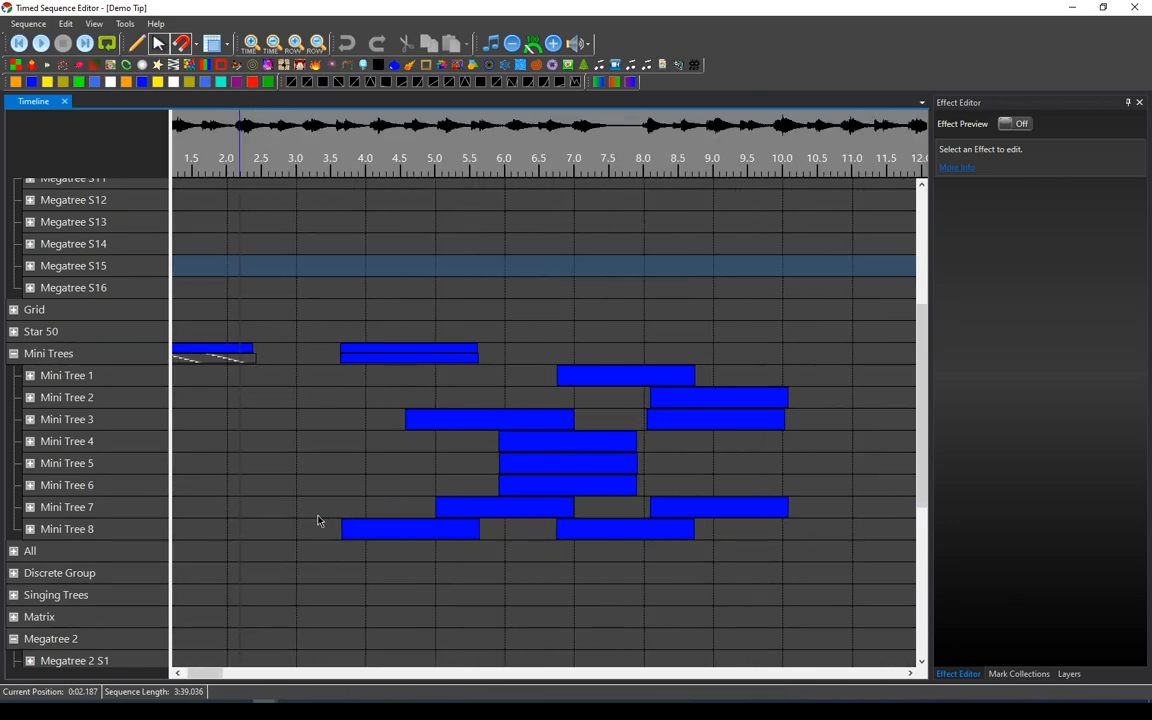
pyautogui.scroll(-2, 318, 519)
pyautogui.scroll(3, 318, 519)
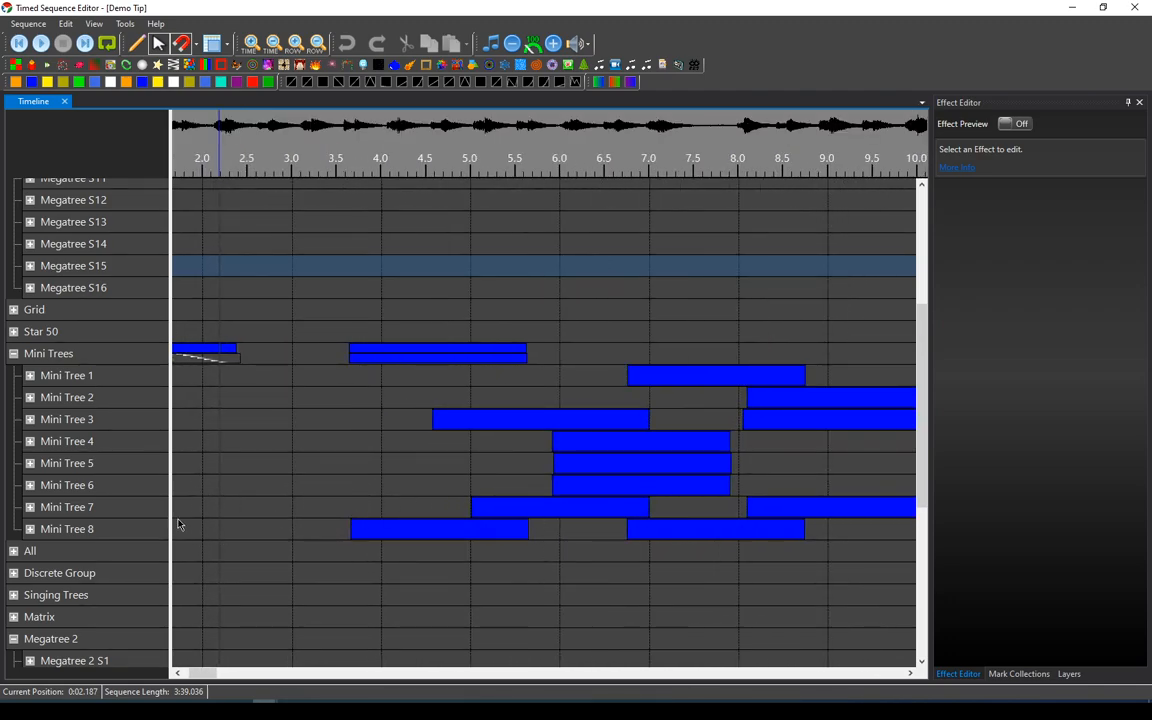
pyautogui.scroll(-2, 363, 498)
pyautogui.scroll(1, 363, 494)
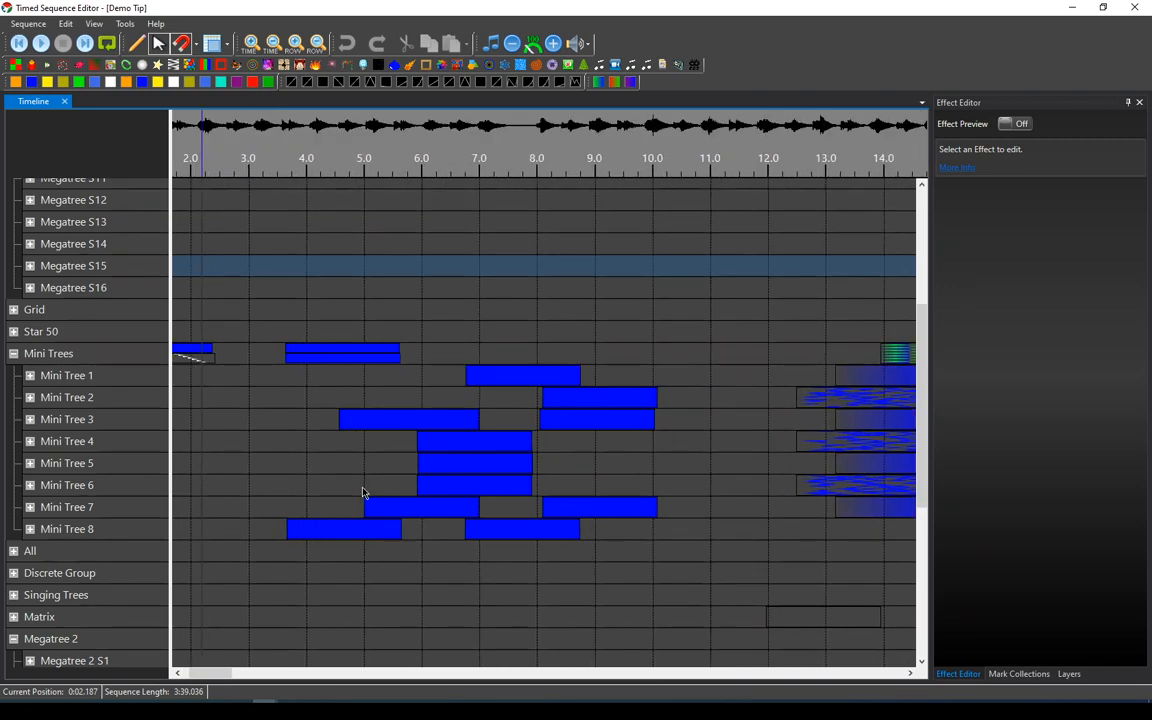
pyautogui.scroll(-1, 363, 492)
pyautogui.scroll(2, 363, 492)
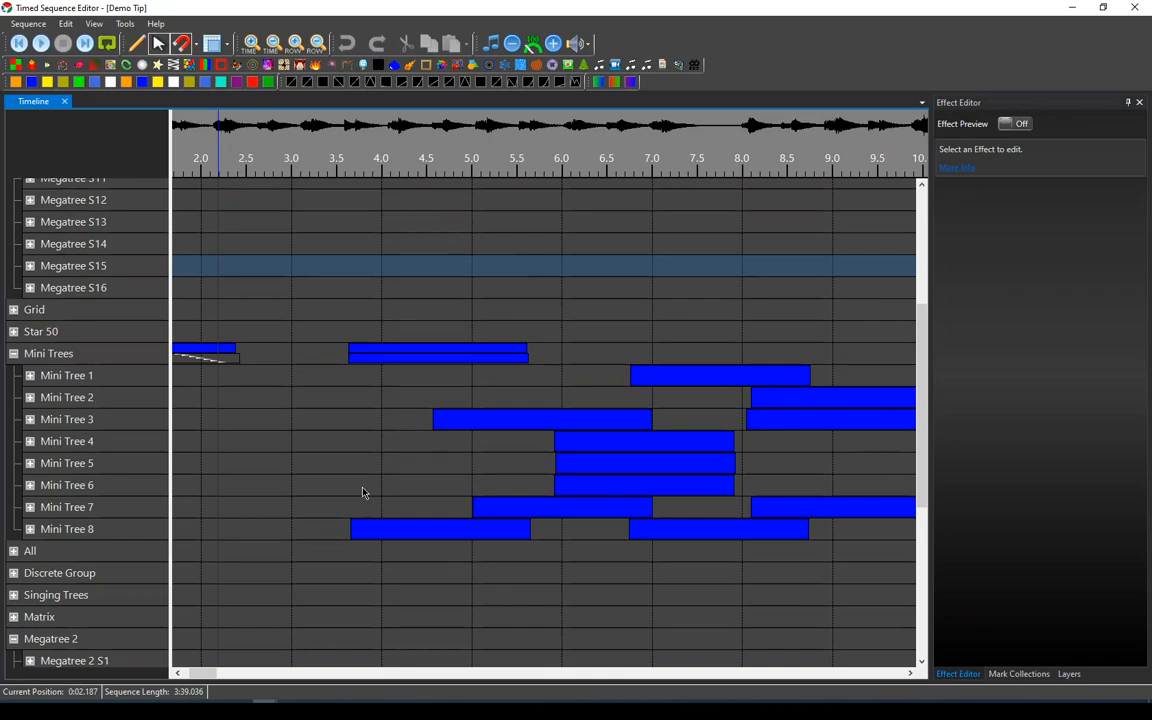
# Open the View menu's zoom options, then set the play position to about 5.6 seconds on the Mini Tree 5 row.
pyautogui.click(93, 24)
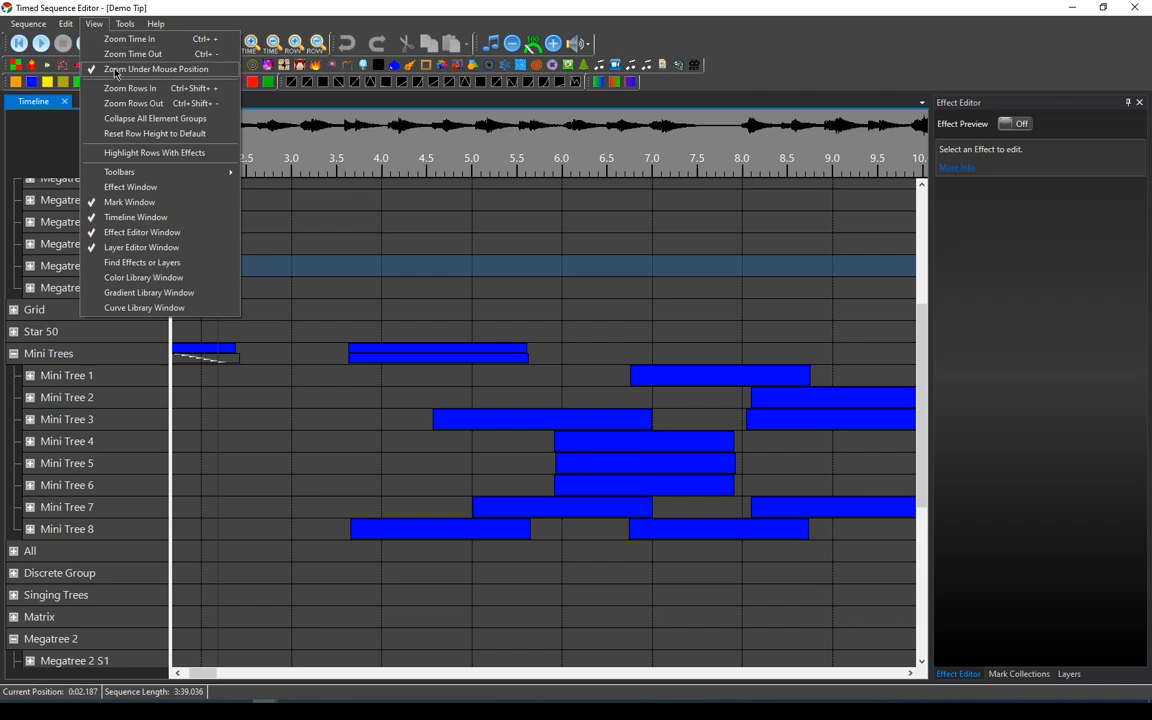
pyautogui.click(522, 461)
# Zoom the timeline in and out around the pointer to compare the zoom centre with the play position.
pyautogui.scroll(3, 522, 461)
pyautogui.scroll(-2, 522, 461)
pyautogui.scroll(4, 848, 300)
pyautogui.scroll(-3, 848, 300)
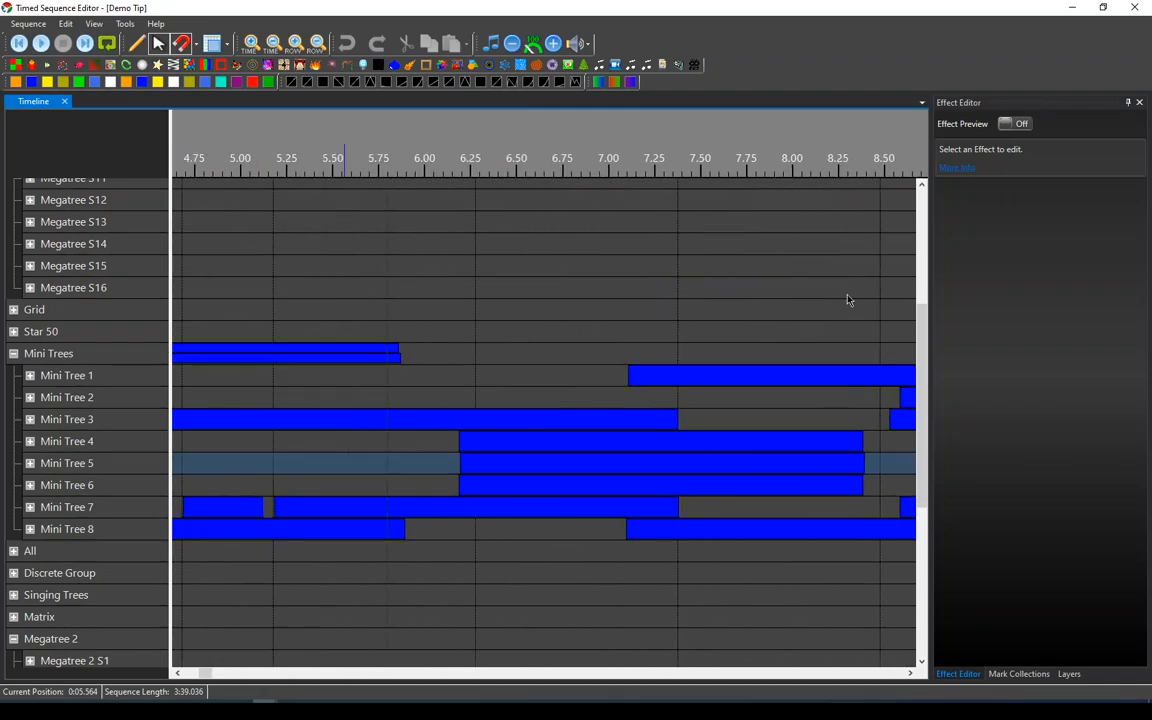
pyautogui.scroll(1, 848, 300)
pyautogui.scroll(-1, 848, 300)
pyautogui.scroll(2, 848, 300)
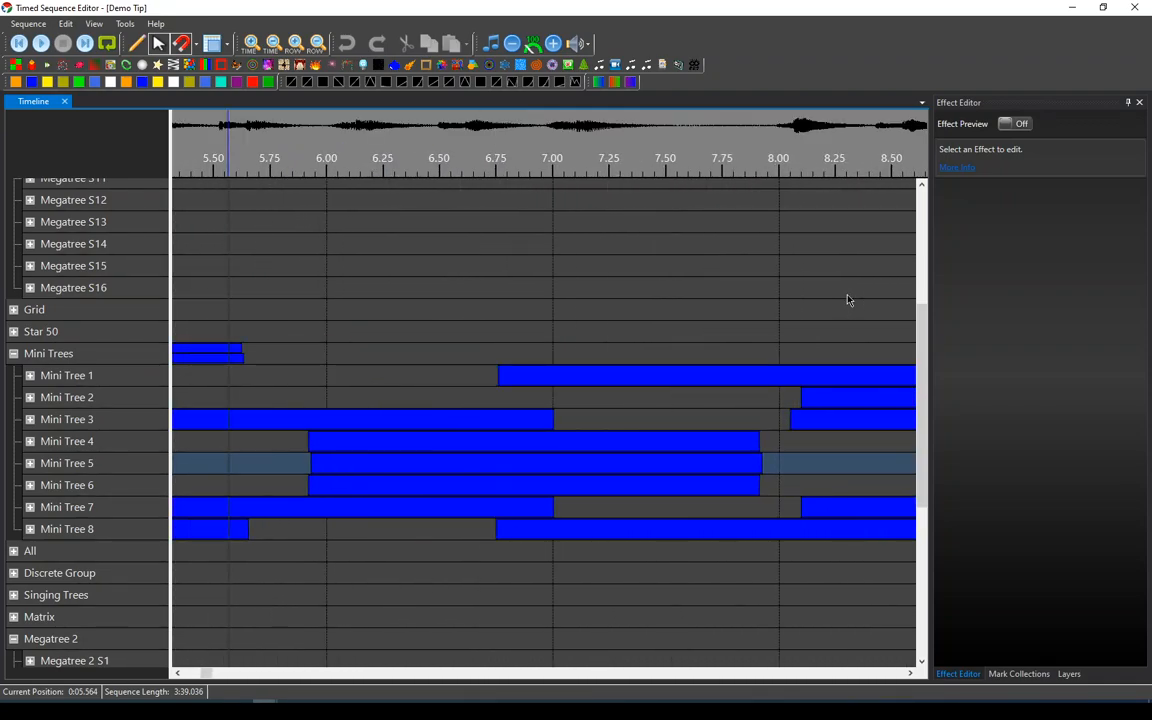
pyautogui.scroll(-2, 848, 300)
pyautogui.scroll(2, 285, 287)
pyautogui.scroll(-3, 285, 287)
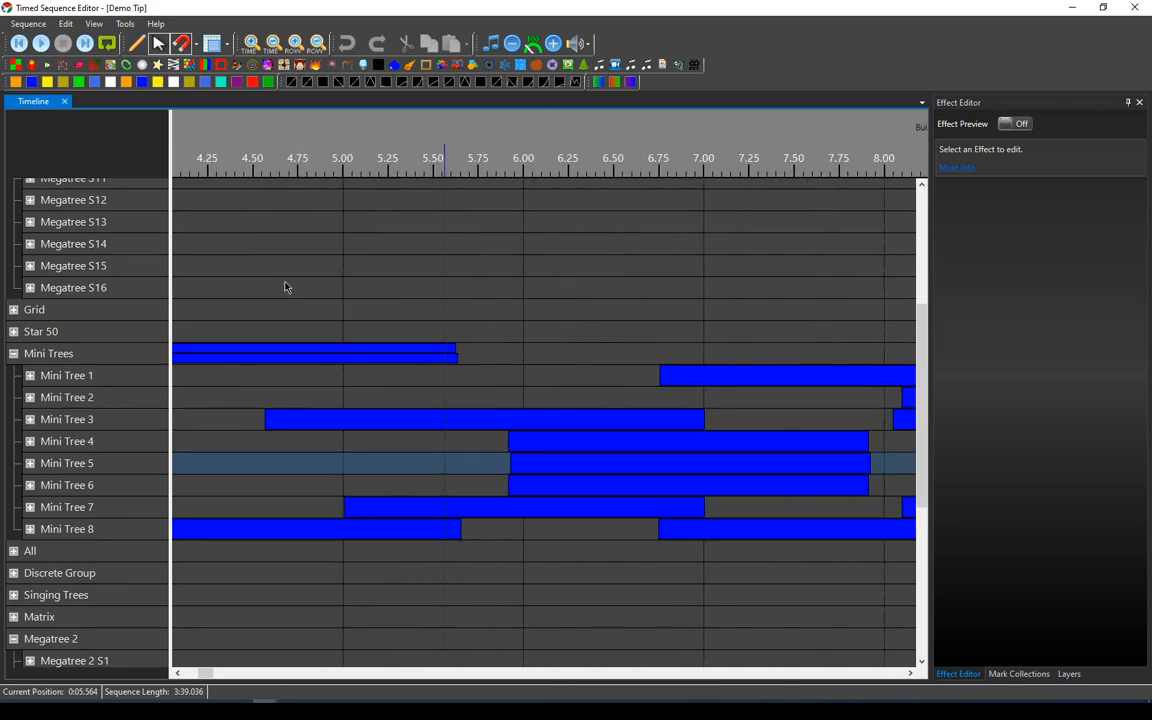
pyautogui.scroll(1, 258, 490)
pyautogui.scroll(-3, 258, 490)
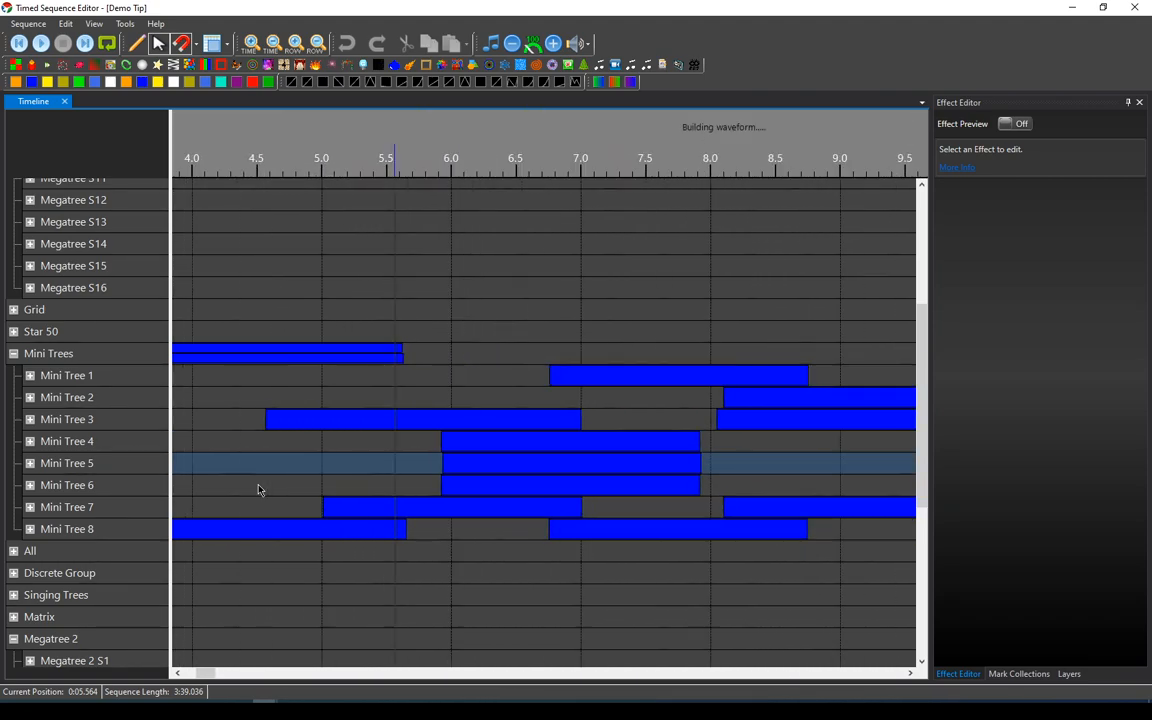
pyautogui.scroll(2, 637, 447)
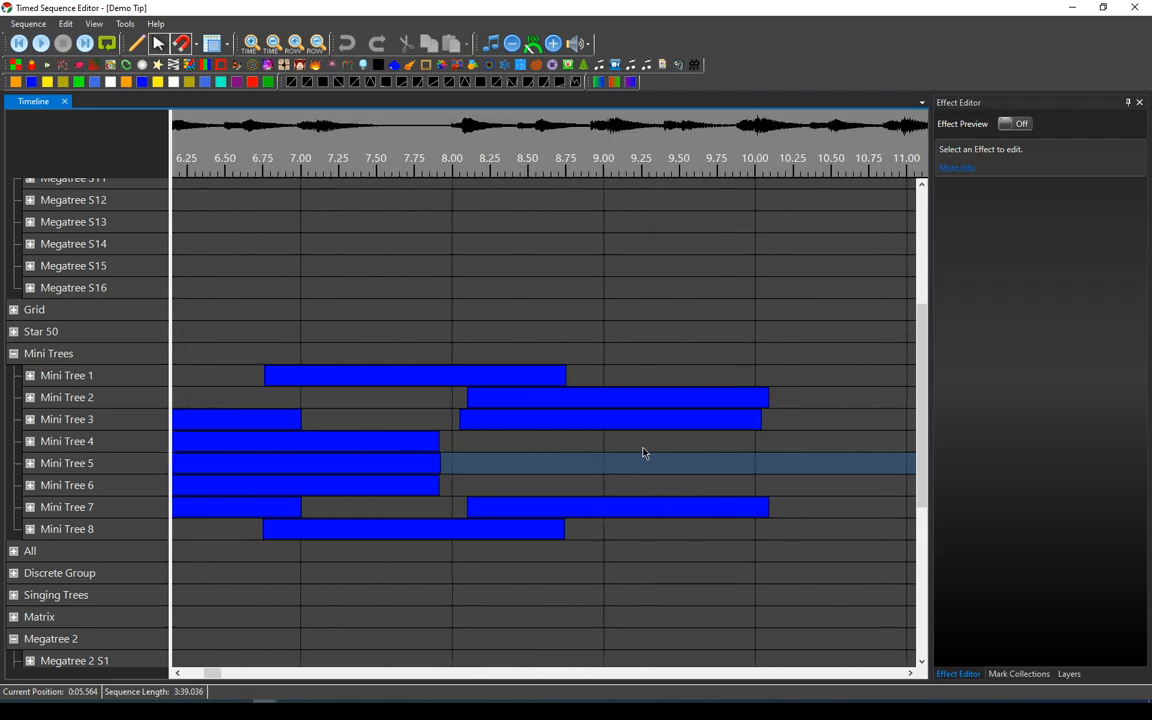
pyautogui.scroll(-3, 643, 453)
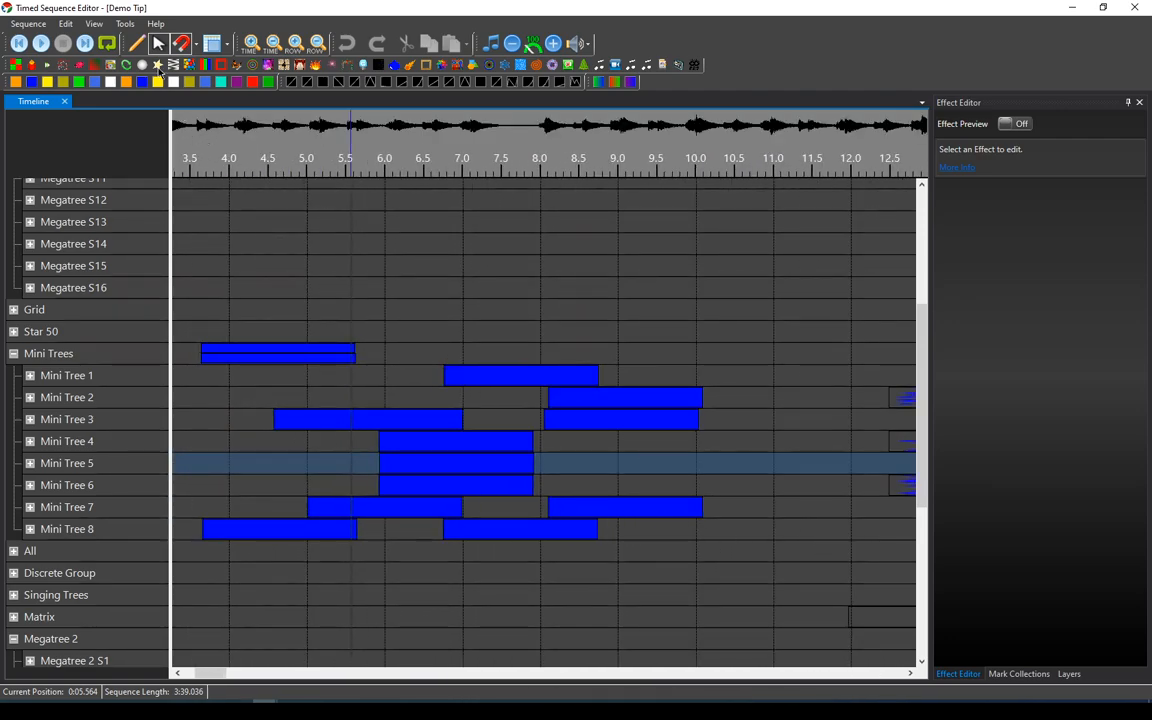
# Turn off Zoom Under Mouse Position and zoom the timeline in around the play position.
pyautogui.click(93, 26)
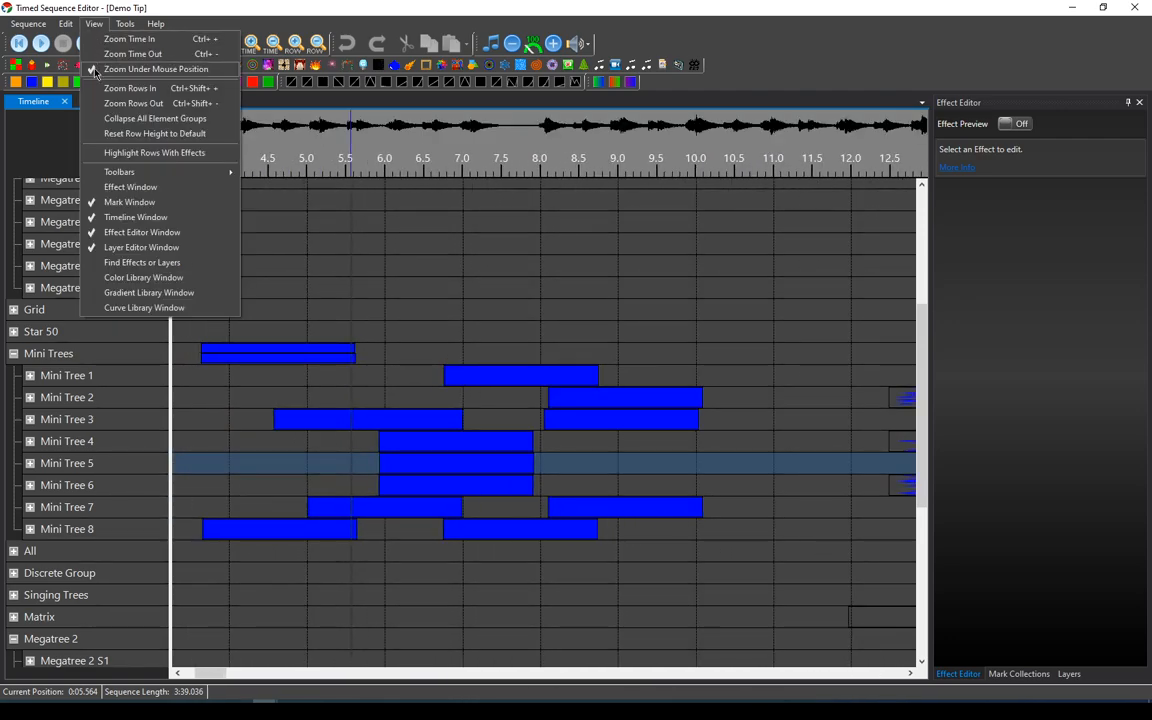
pyautogui.click(104, 69)
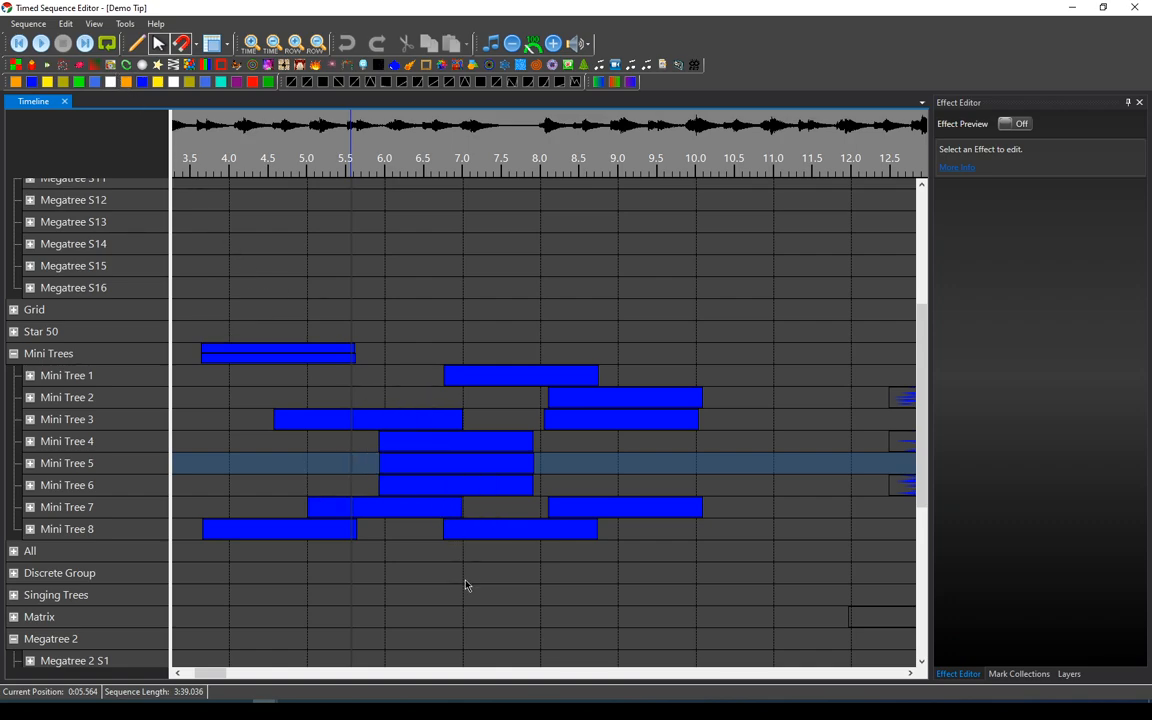
pyautogui.scroll(1, 465, 585)
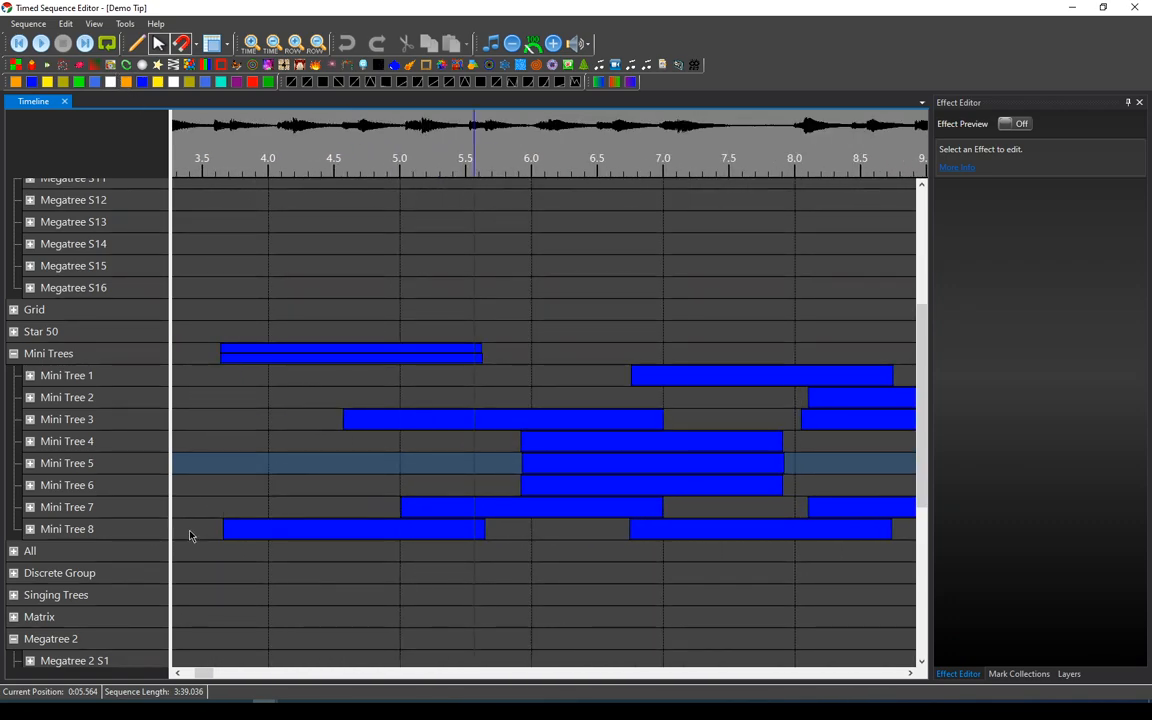
# Zoom the timeline out around the play position, then turn Zoom Under Mouse Position back on.
pyautogui.scroll(1, 486, 586)
pyautogui.scroll(-2, 486, 586)
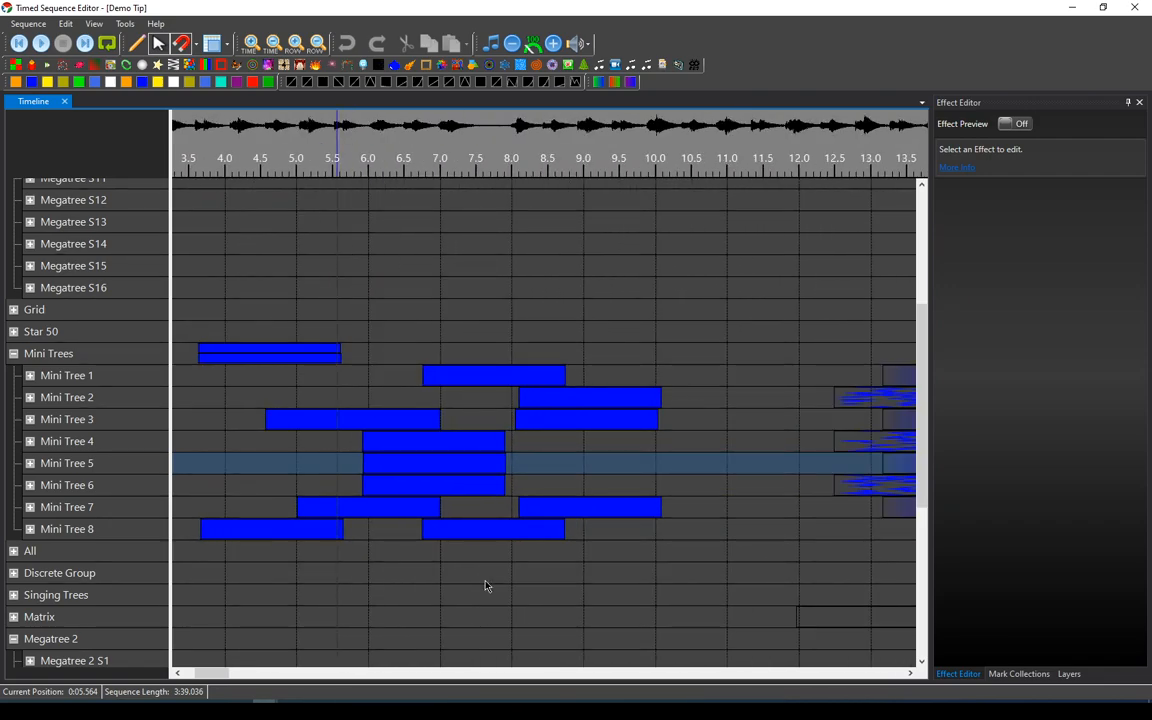
pyautogui.click(92, 24)
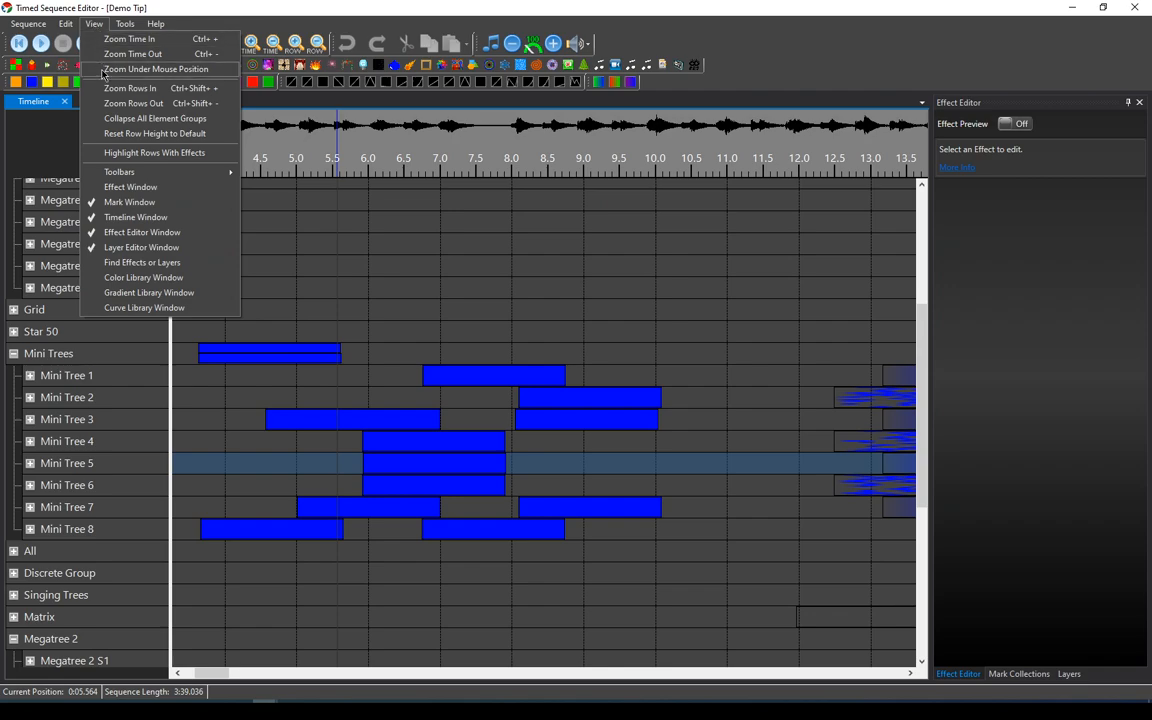
pyautogui.click(140, 69)
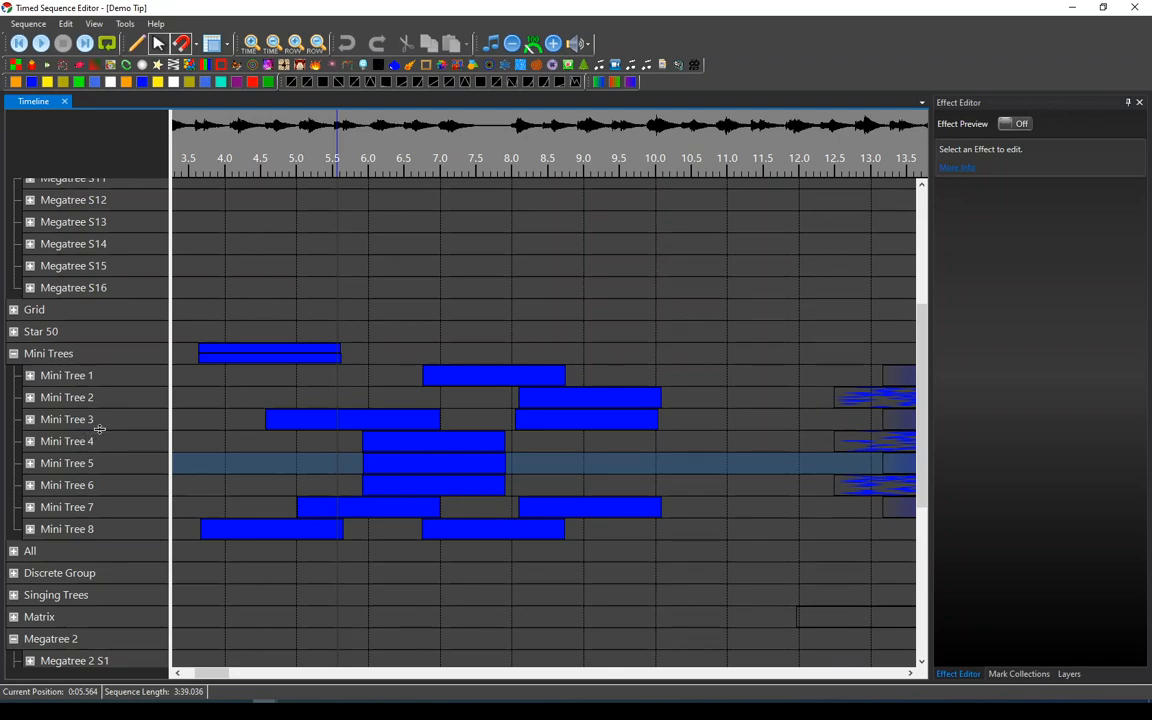
# Enlarge the Mini Tree 3 and Megatree S16 row heights, then reset all row heights to default.
pyautogui.moveTo(100, 431)
pyautogui.mouseDown()
pyautogui.moveTo(94, 474)
pyautogui.moveTo(93, 422)
pyautogui.moveTo(91, 447)
pyautogui.mouseUp()
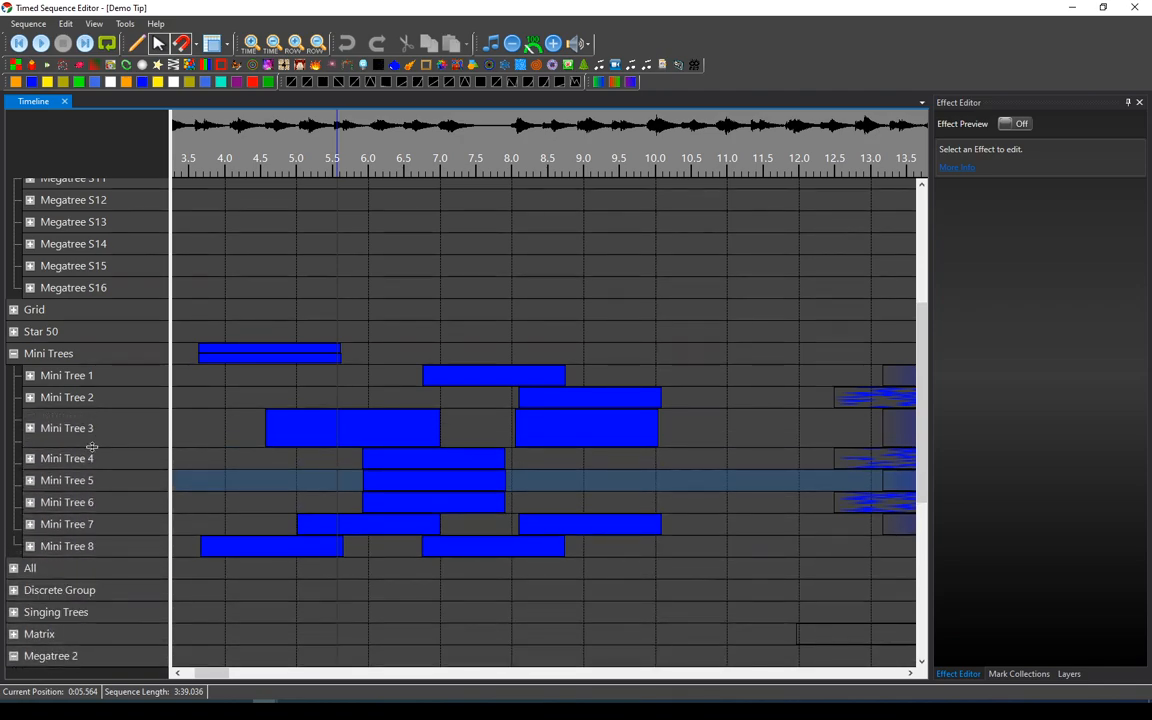
pyautogui.moveTo(105, 297)
pyautogui.mouseDown()
pyautogui.moveTo(108, 345)
pyautogui.moveTo(108, 310)
pyautogui.mouseUp()
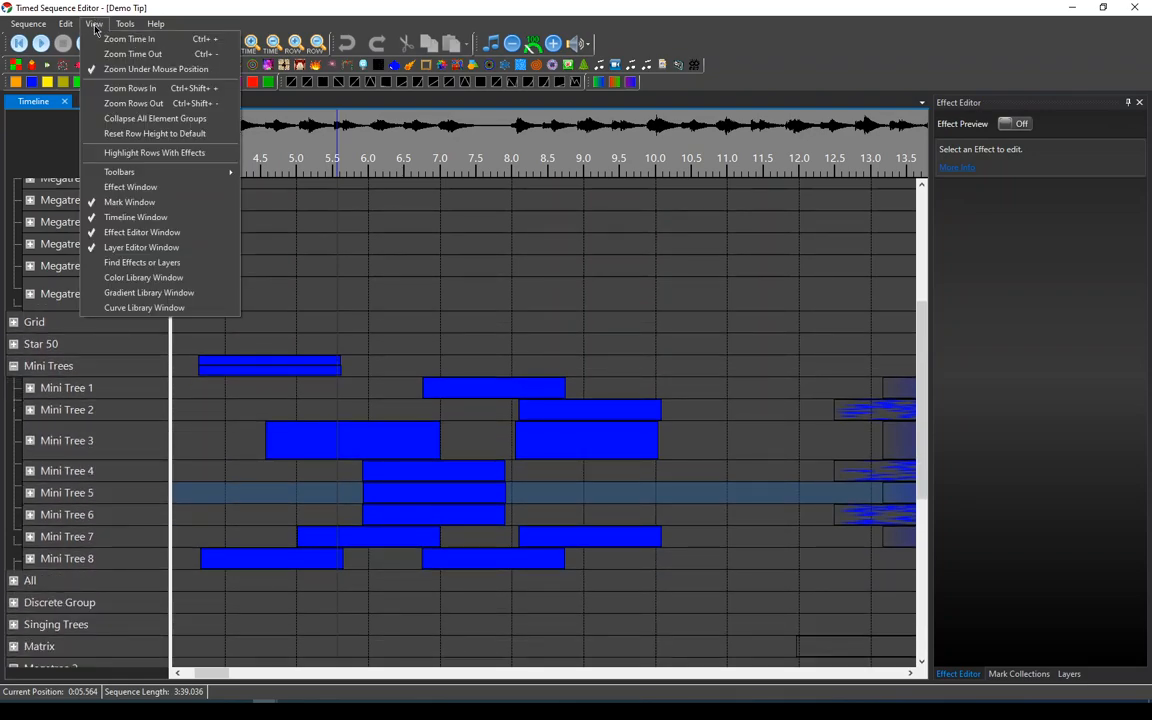
pyautogui.click(130, 134)
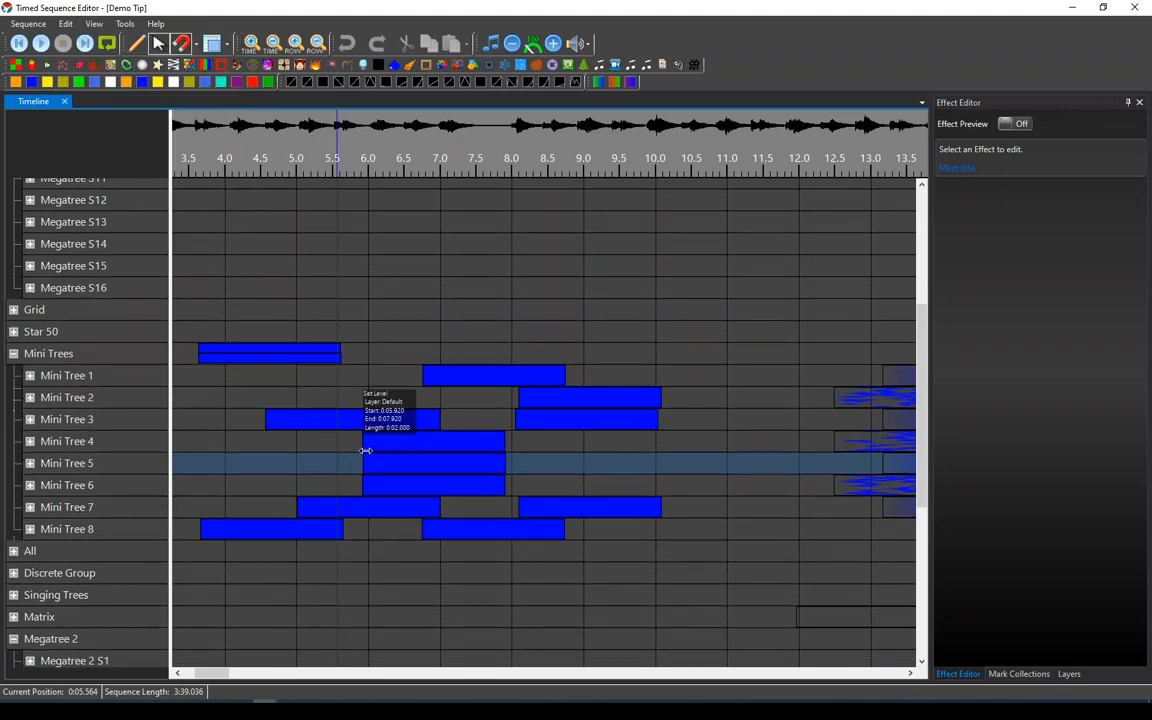